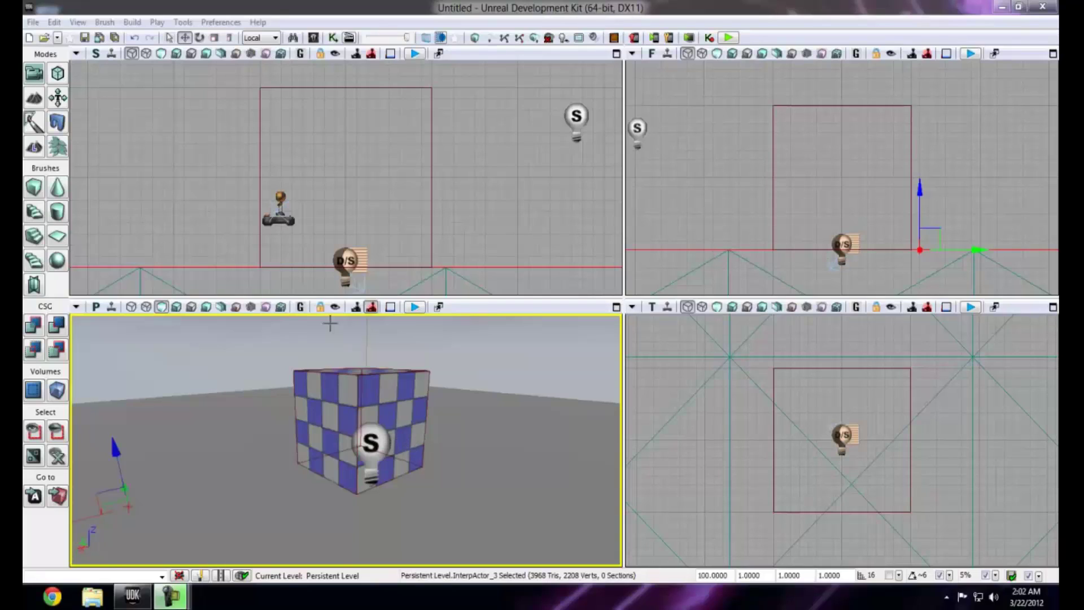
Step: Switch to Texture Alignment mode and select a side face of the checkered cube
right_drag(370, 429, 370, 428)
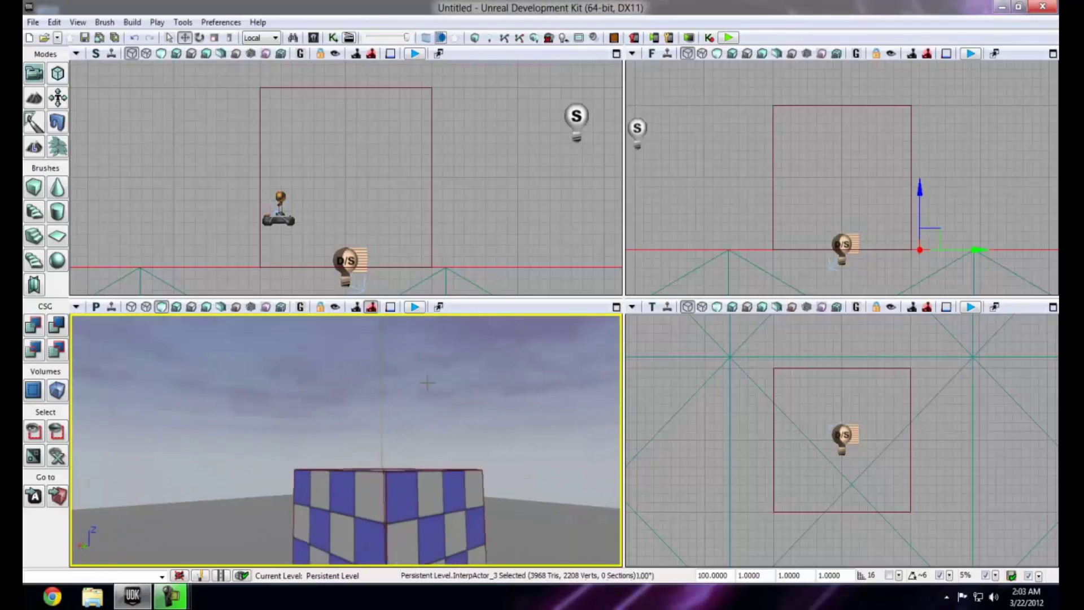
drag(370, 430, 412, 431)
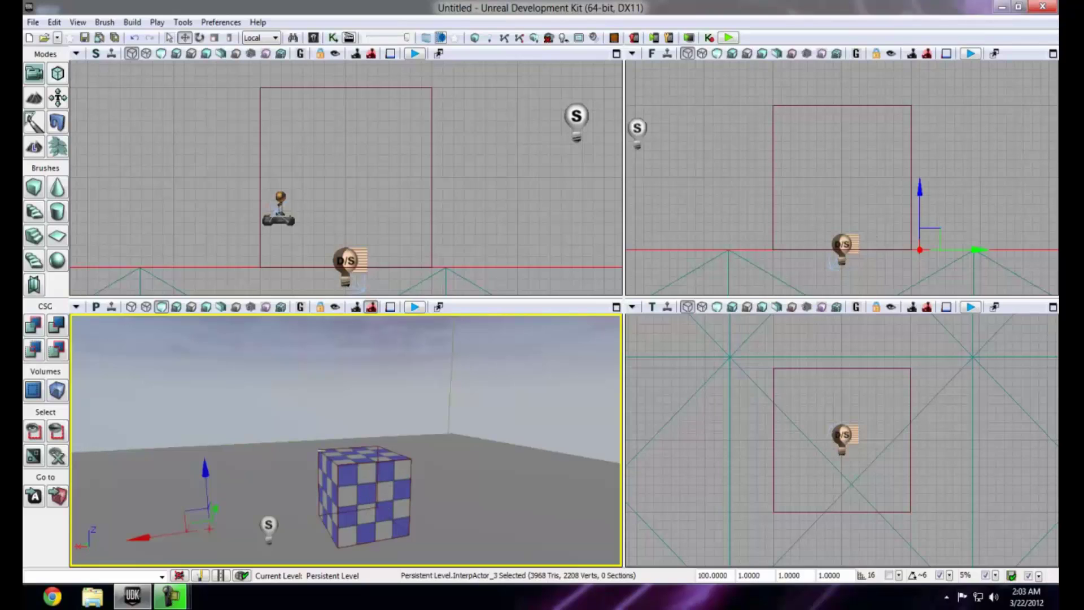
right_drag(362, 432, 388, 466)
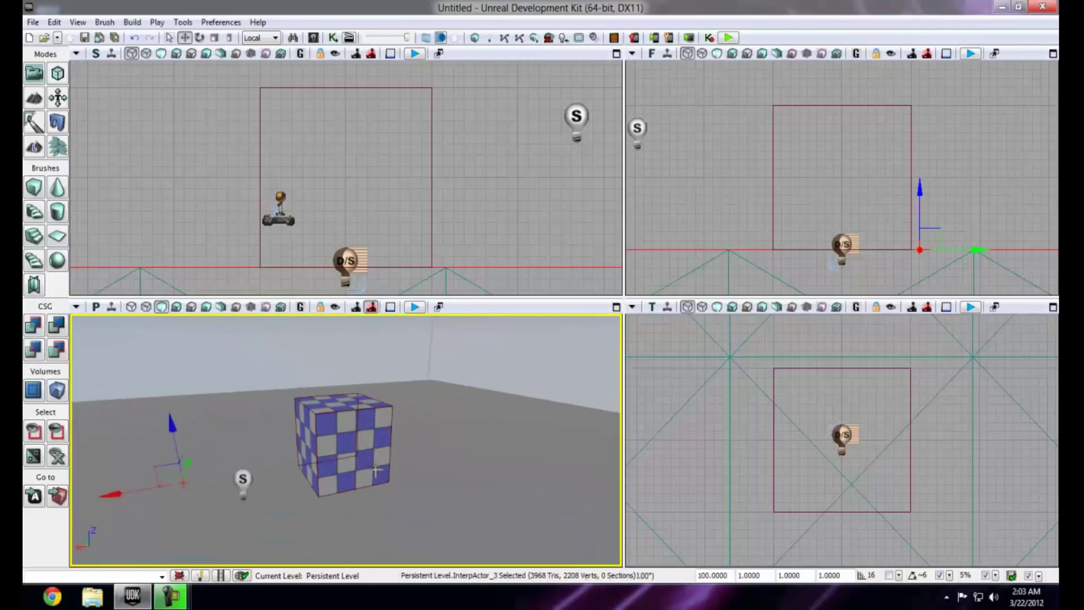
scroll(388, 466, up, 4)
drag(386, 466, 390, 497)
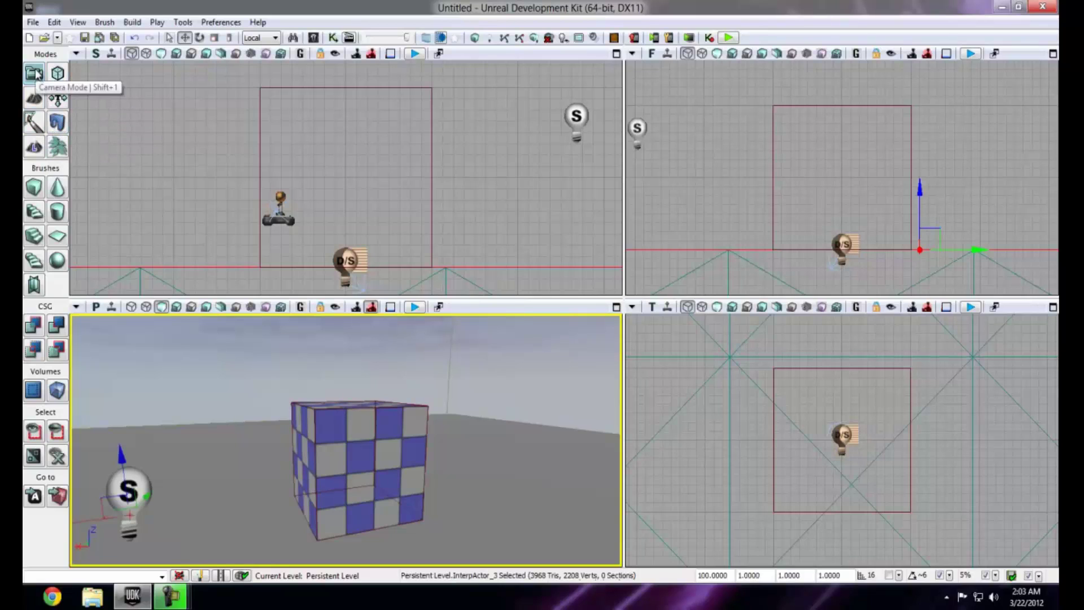
click(59, 99)
scroll(417, 436, up, 10)
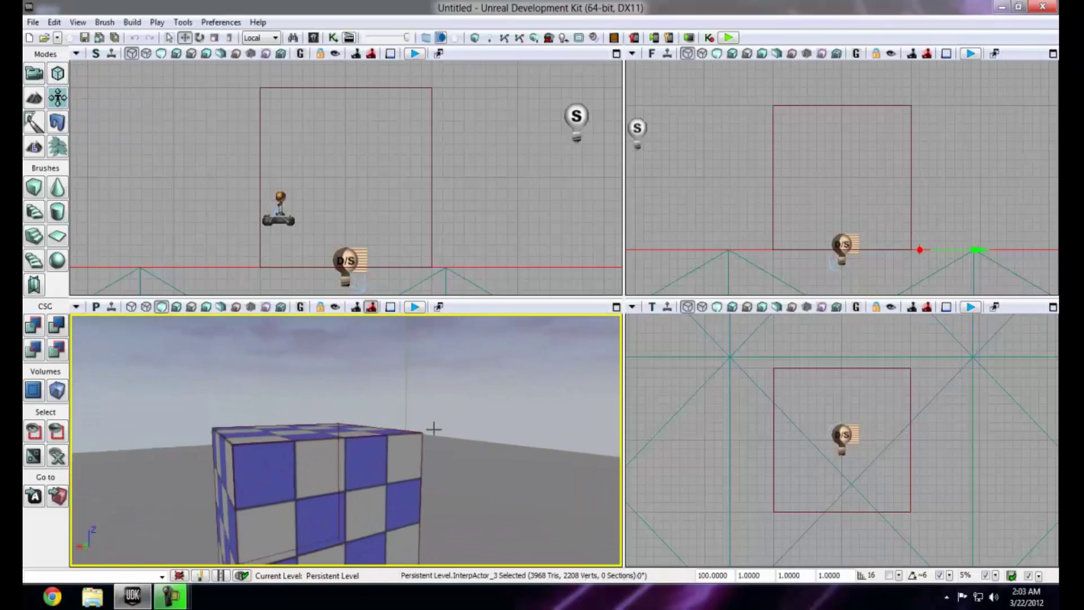
scroll(416, 436, down, 8)
right_drag(416, 436, 356, 442)
click(356, 443)
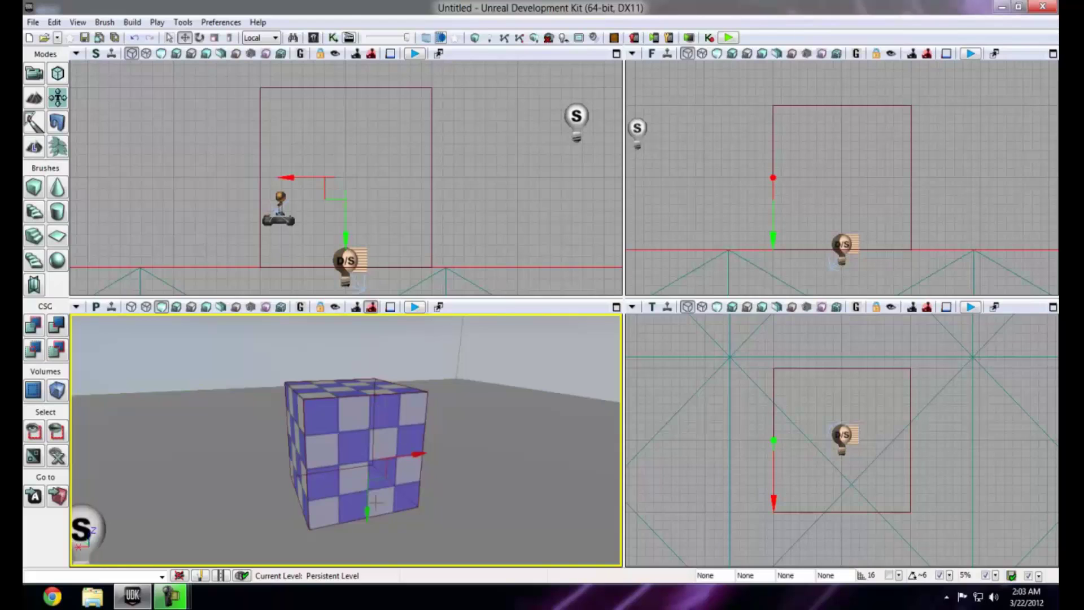
Step: Examine the selected cube face and its texture alignment widget from several angles and distances
right_drag(416, 439, 501, 396)
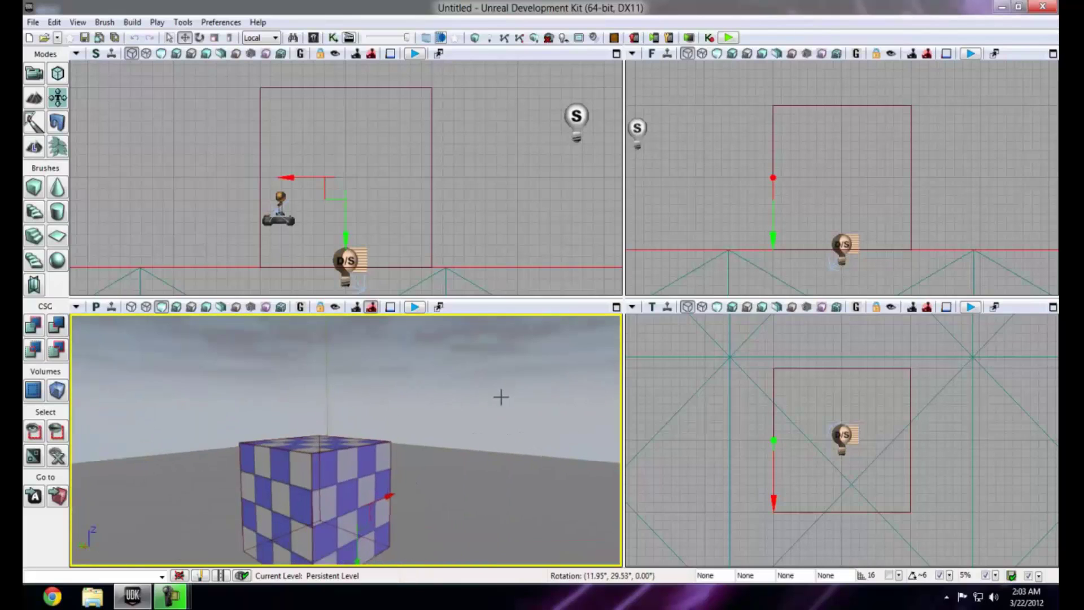
scroll(416, 438, up, 3)
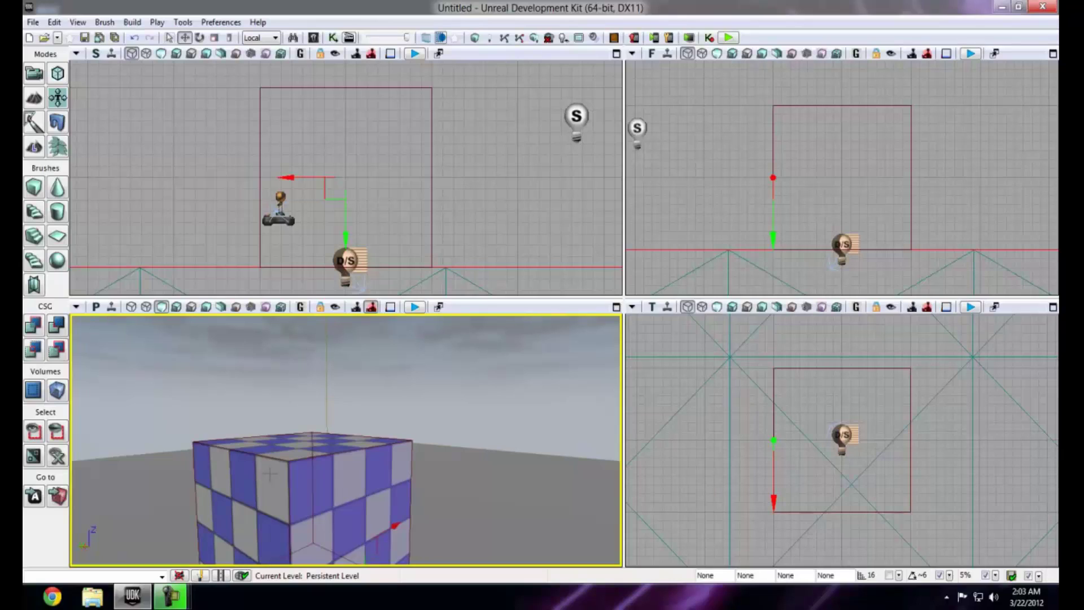
right_drag(333, 446, 295, 445)
key(d)
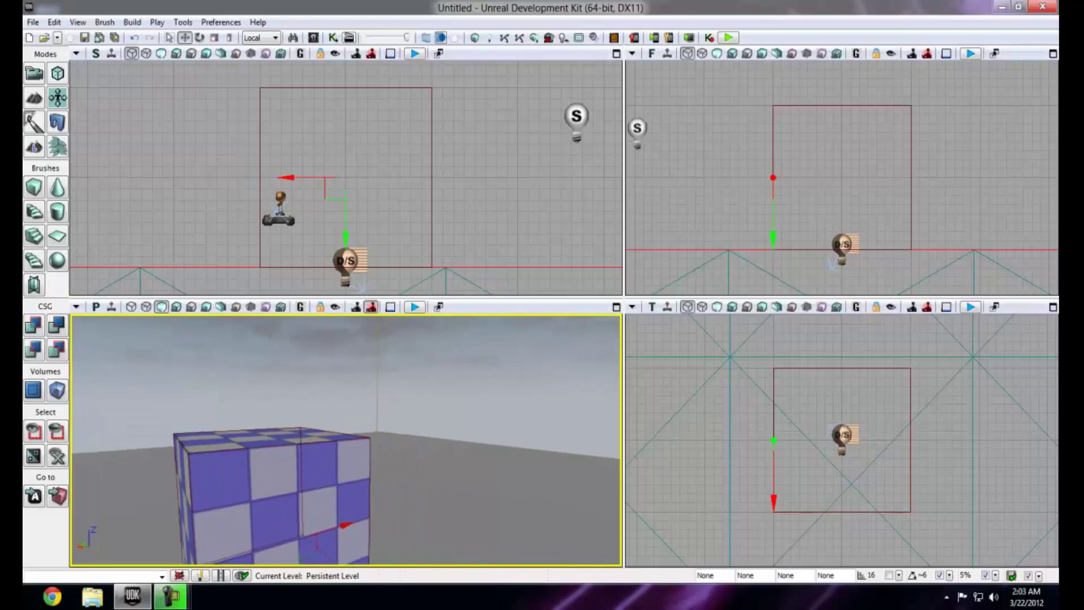
key(a)
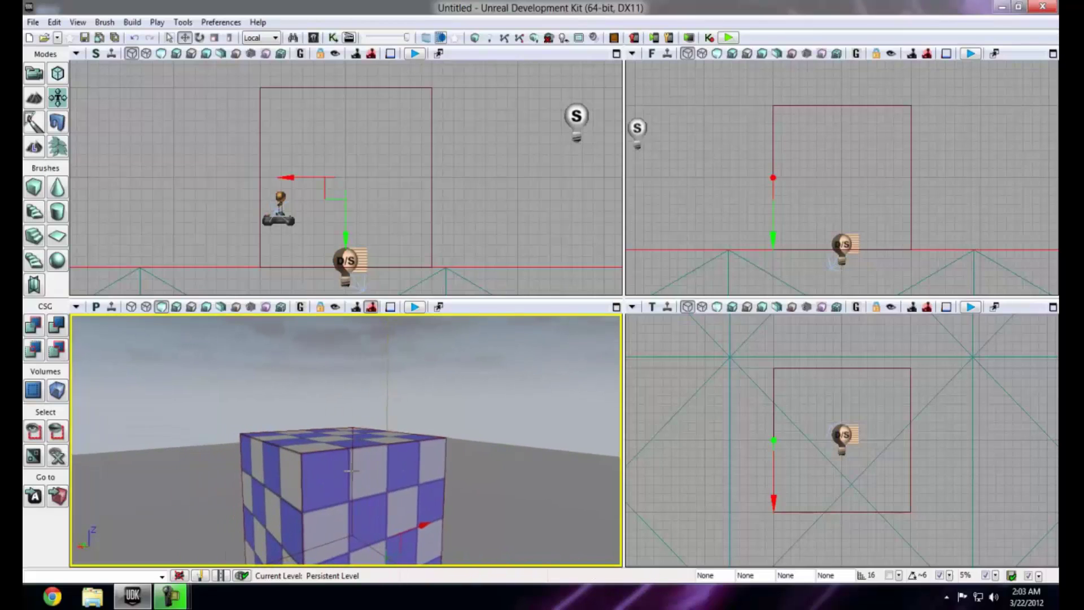
scroll(351, 470, down, 3)
right_drag(351, 471, 371, 432)
key(w)
key(a)
key(s)
key(d)
key(s)
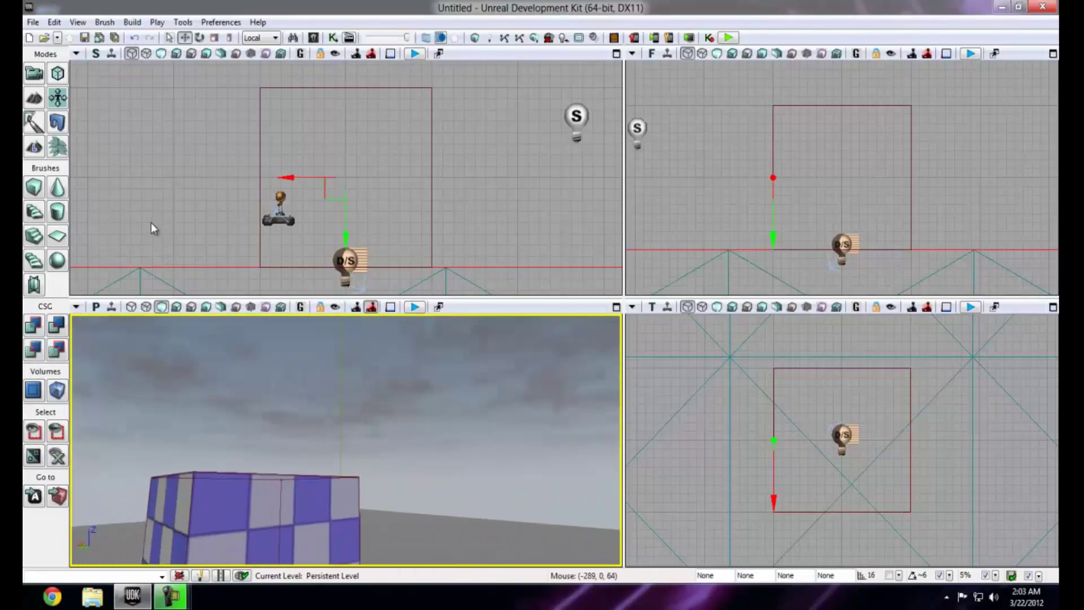
Step: Show the perspective view in lit mode and uniformly enlarge the checker texture on the selected cube face
click(57, 98)
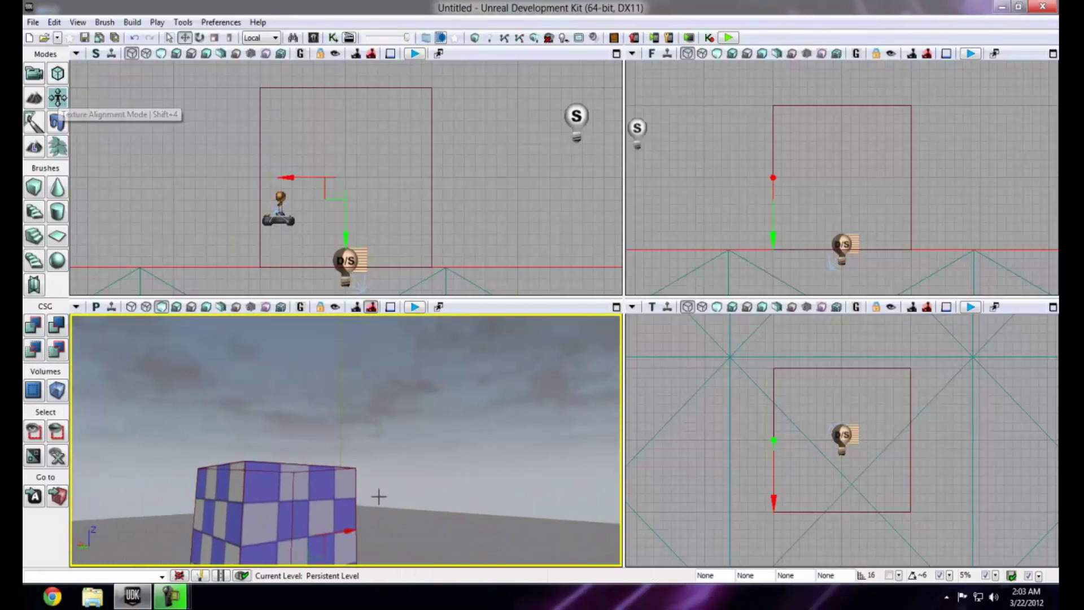
key(w)
right_drag(333, 412, 325, 449)
key(s)
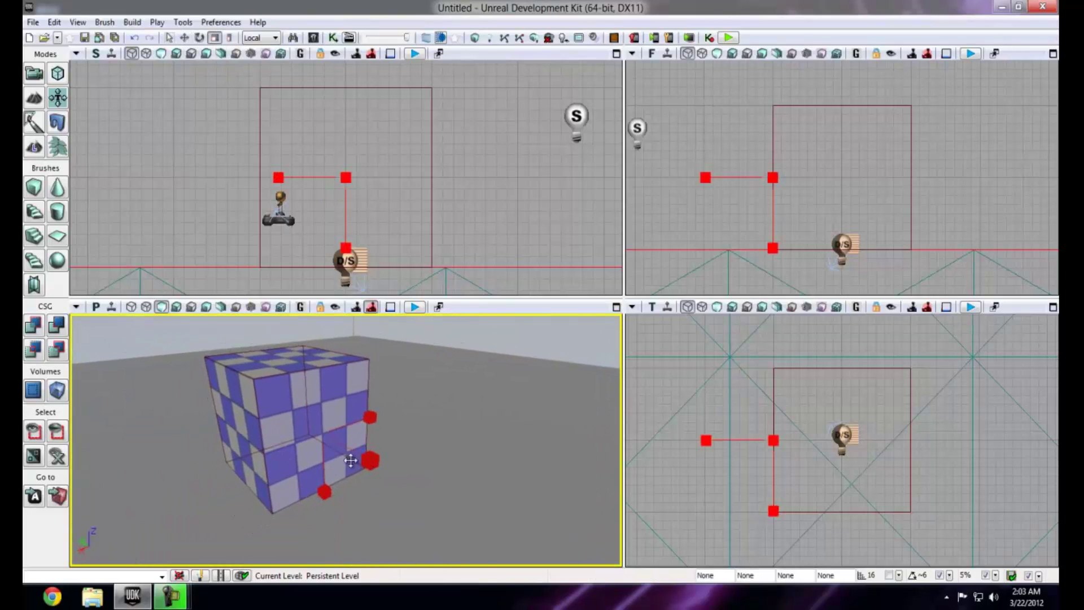
click(176, 308)
drag(376, 452, 69, 484)
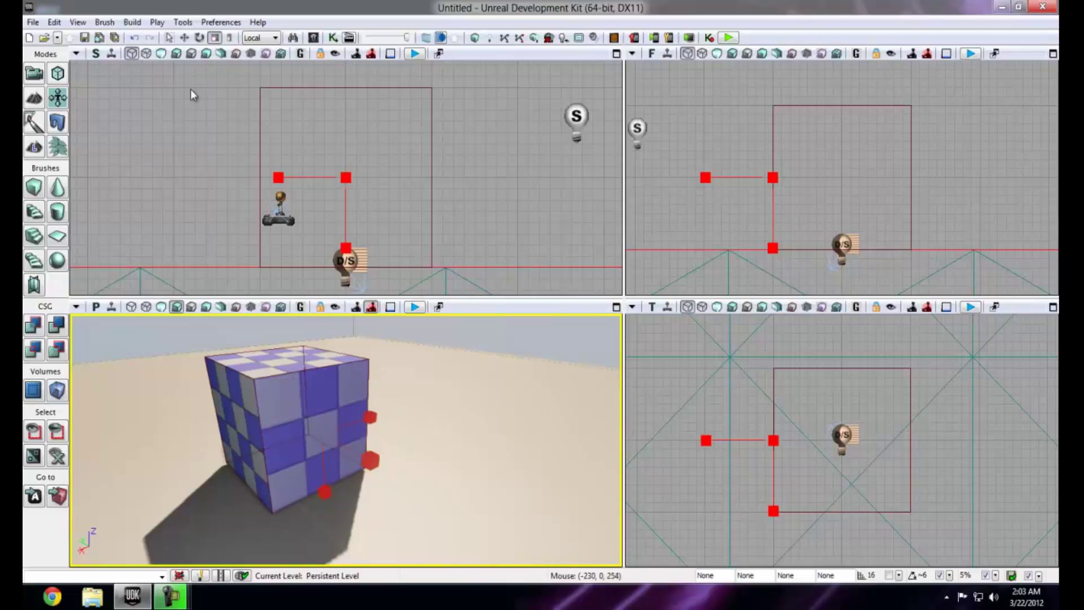
Step: Rotate the checker texture on the selected cube face by about -90 degrees
click(199, 38)
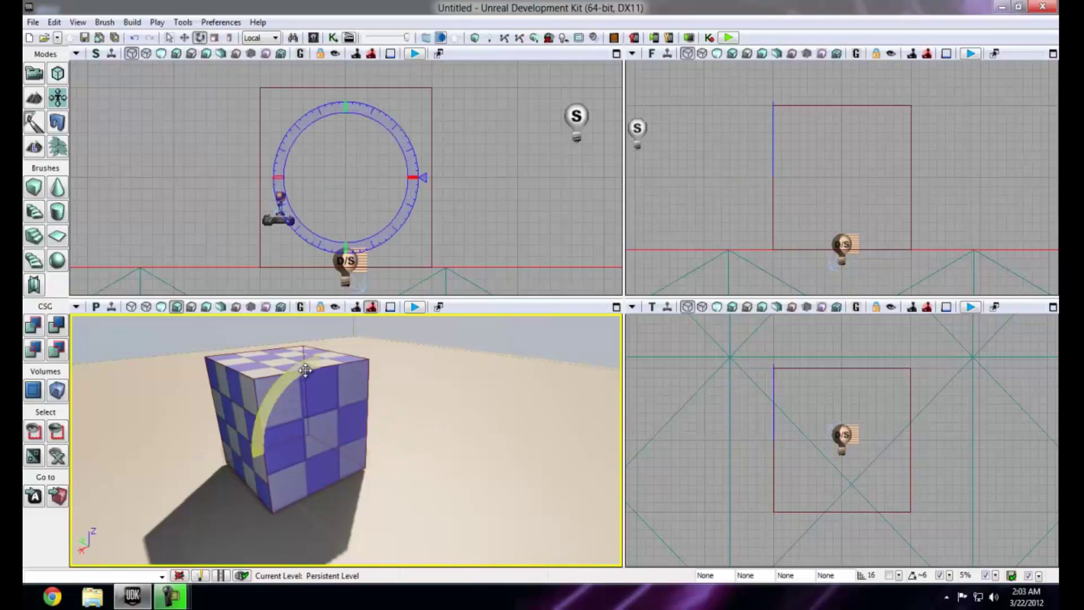
drag(308, 370, 552, 322)
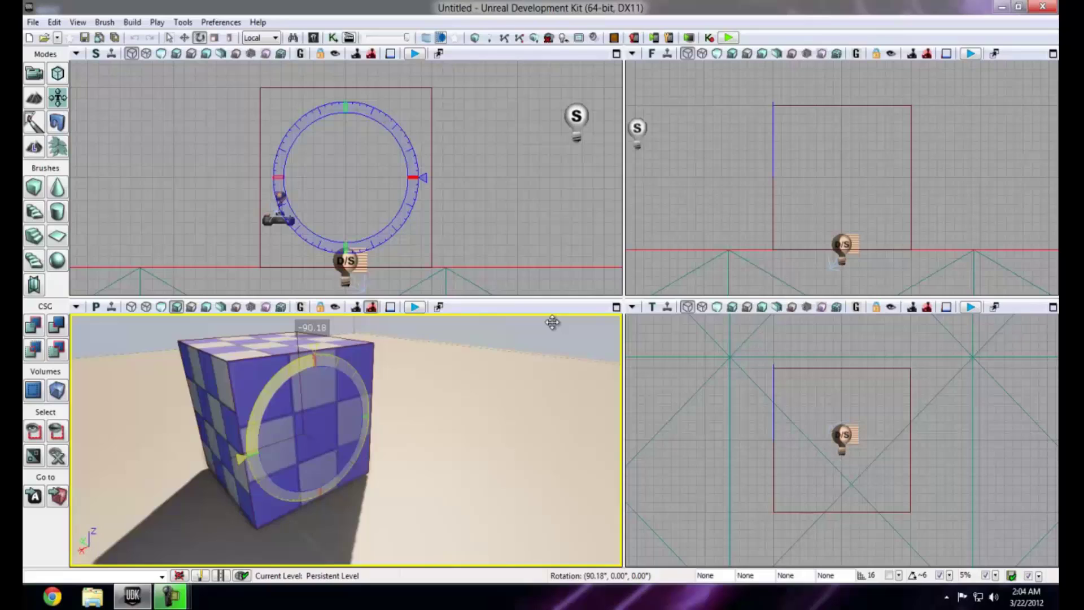
drag(552, 321, 552, 320)
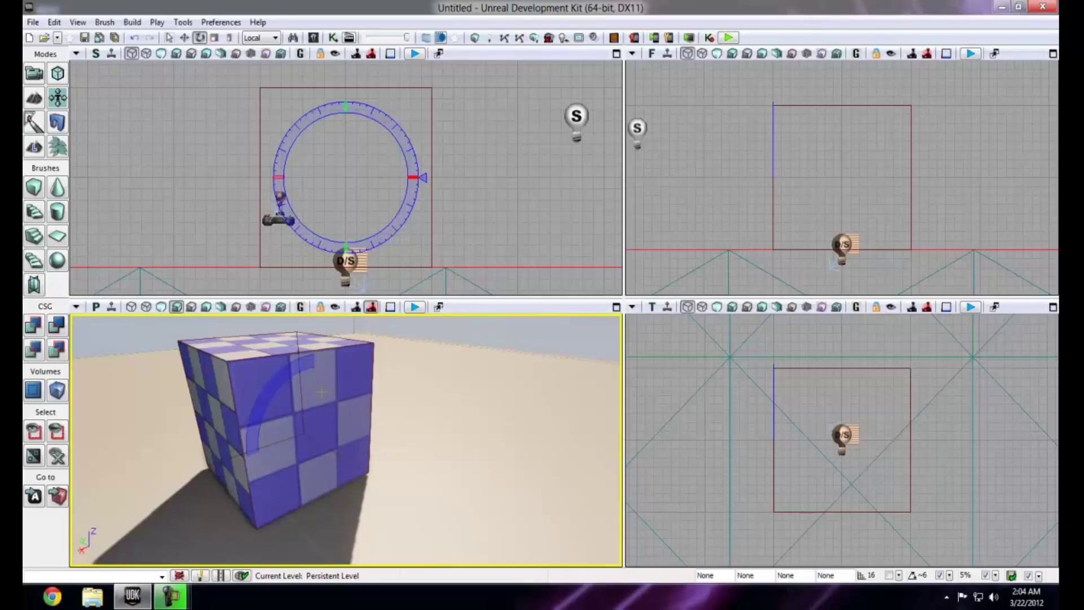
Step: Stretch the face's texture non-uniformly along its green axis and rotate it slightly
click(229, 37)
drag(253, 453, 43, 488)
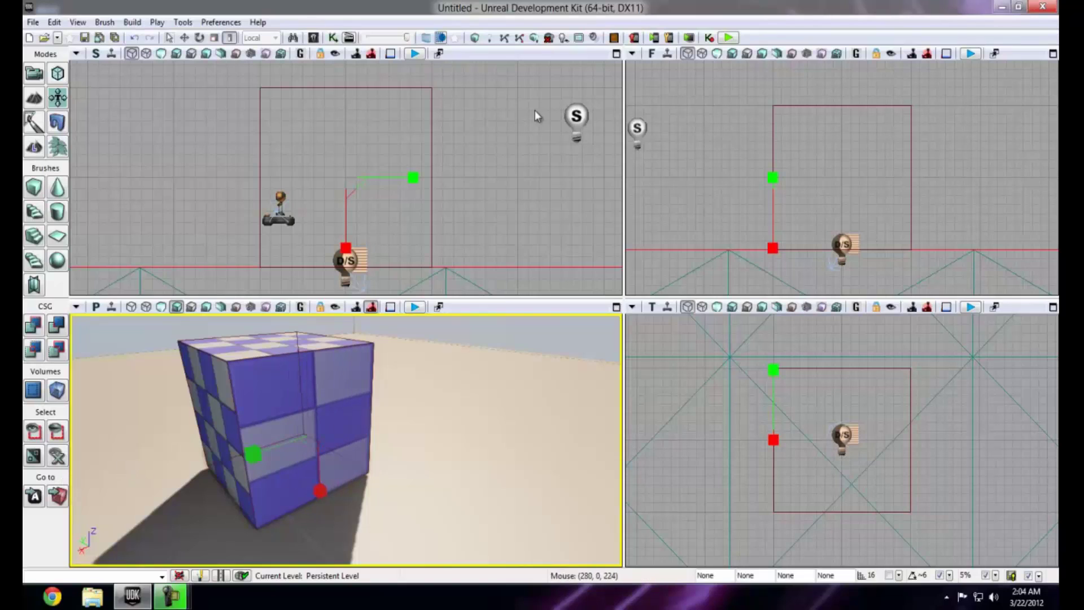
click(200, 37)
drag(303, 373, 270, 361)
Step: Shift the texture along its red axis on the selected face and return the perspective view to unlit mode
click(184, 37)
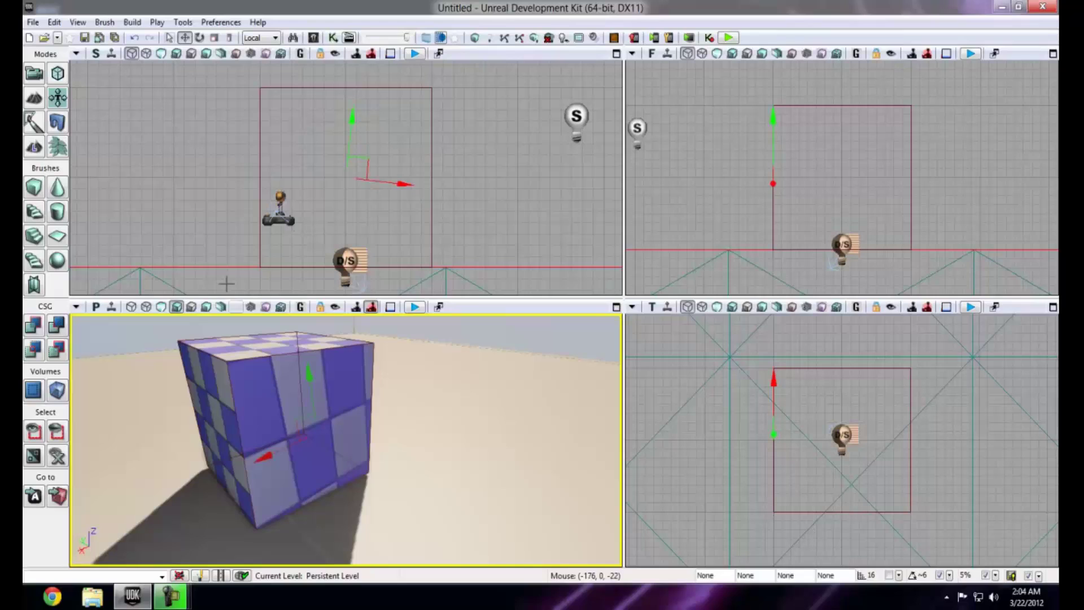
mouse_move(263, 456)
mouse_down()
mouse_move(346, 425)
mouse_move(300, 418)
mouse_move(301, 389)
mouse_move(303, 417)
mouse_move(271, 460)
mouse_move(309, 438)
mouse_move(308, 405)
mouse_move(289, 436)
mouse_move(331, 415)
mouse_move(322, 446)
mouse_up()
key(alt+3)
Step: Open the Content Browser and filter the listed assets to Materials only
click(314, 37)
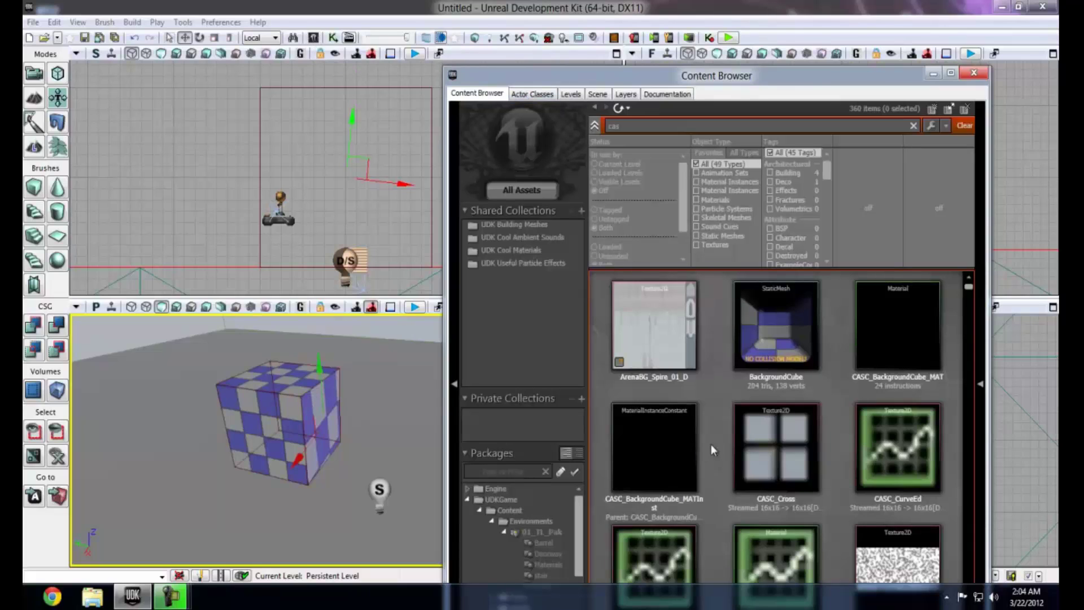
click(656, 356)
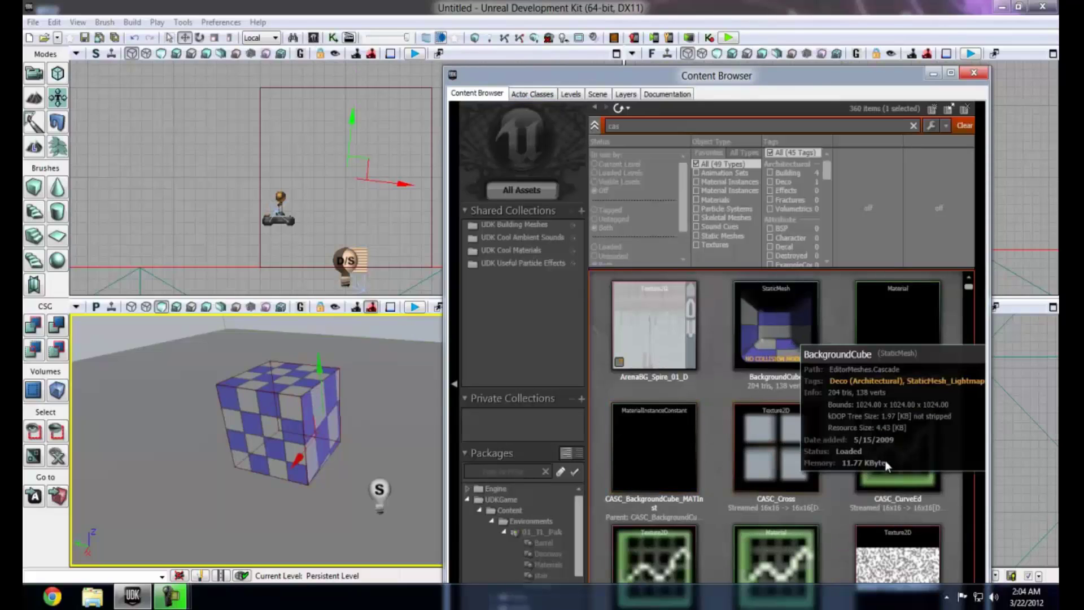
click(721, 199)
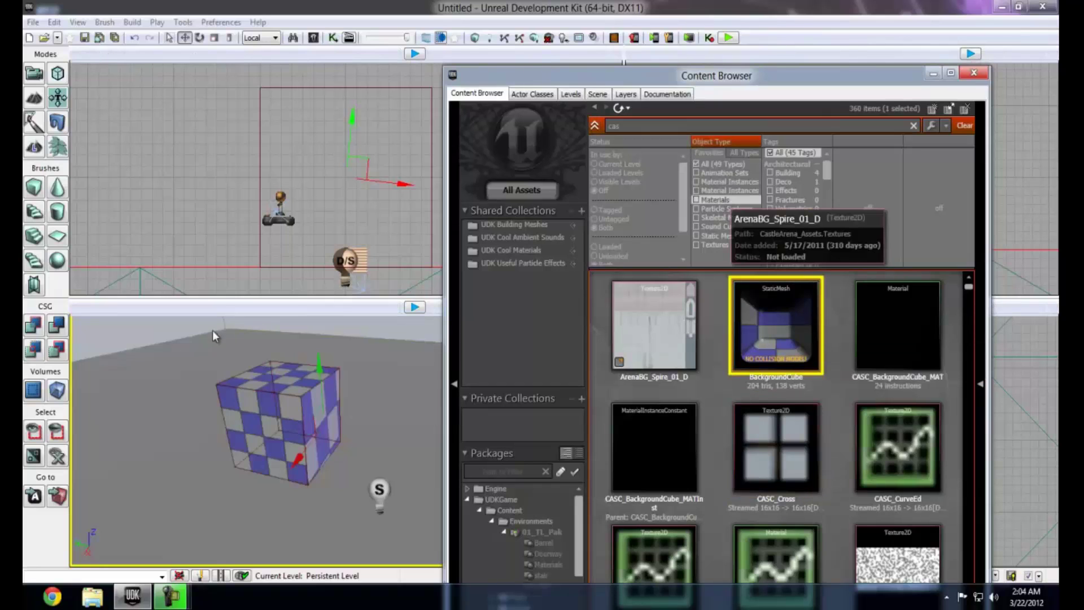
click(716, 200)
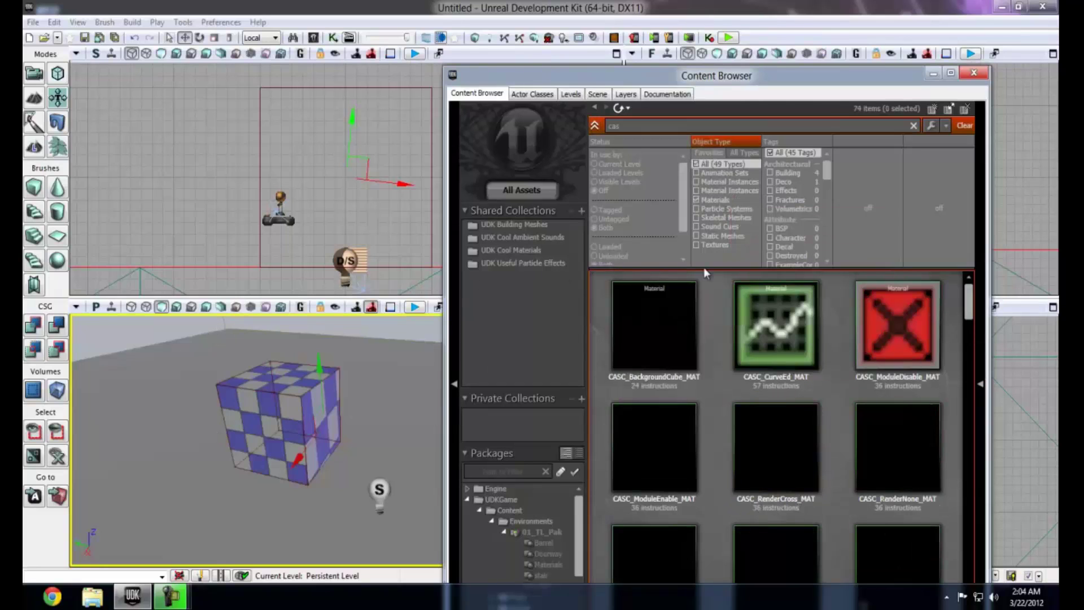
click(717, 201)
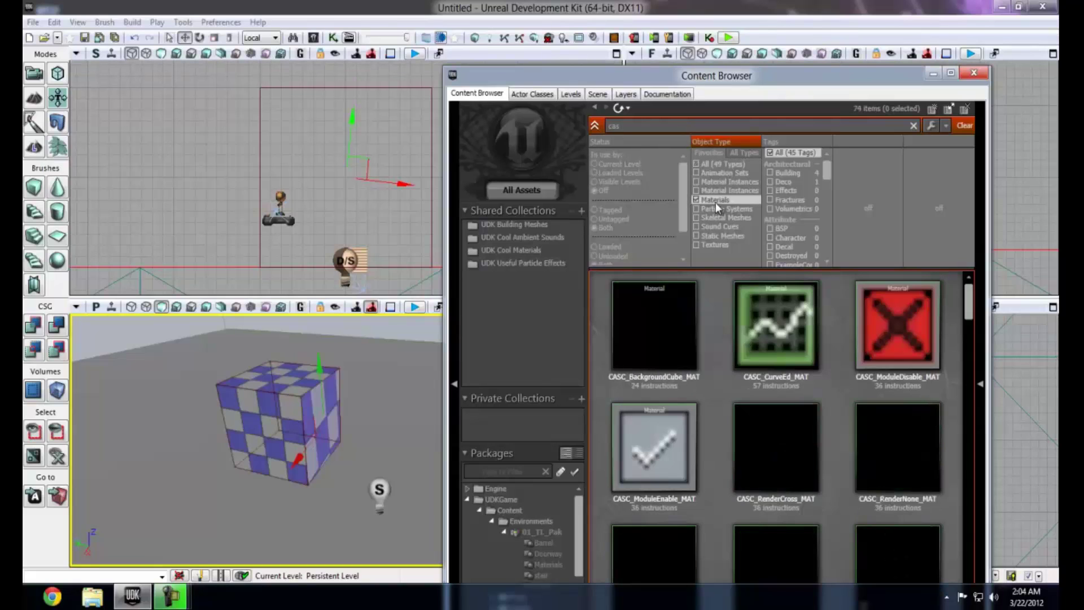
Step: Apply the M_Awning_01 material to one side face of the cube
drag(969, 309, 974, 337)
click(786, 389)
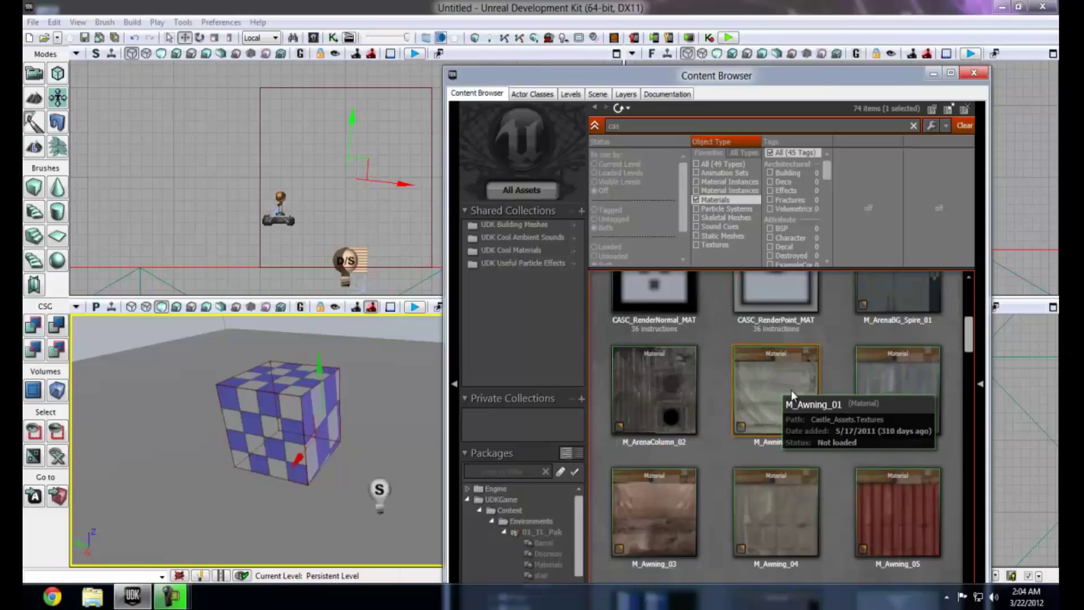
drag(792, 395, 266, 442)
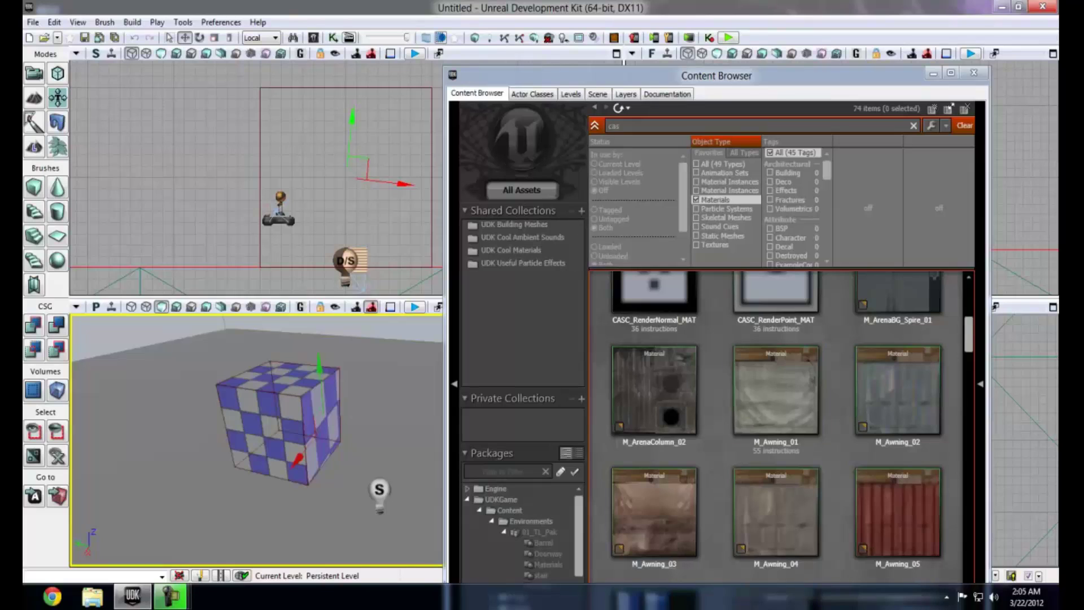
right_drag(387, 490, 163, 537)
mouse_move(254, 440)
right_down()
mouse_move(251, 478)
mouse_move(219, 483)
mouse_move(261, 480)
mouse_move(222, 470)
right_up()
key(s)
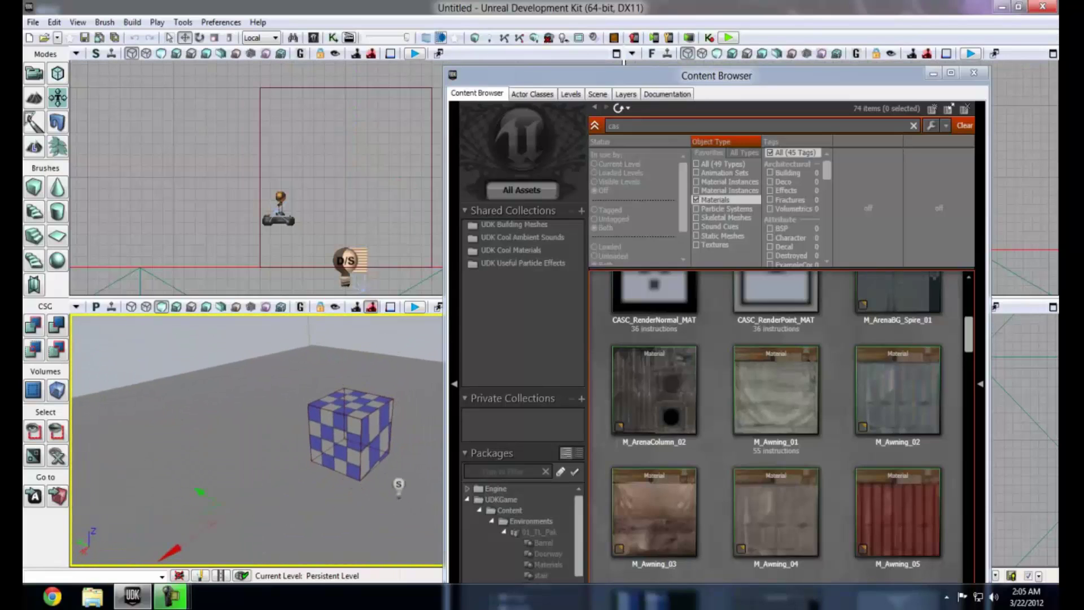
key(ctrl+x)
right_drag(170, 554, 155, 576)
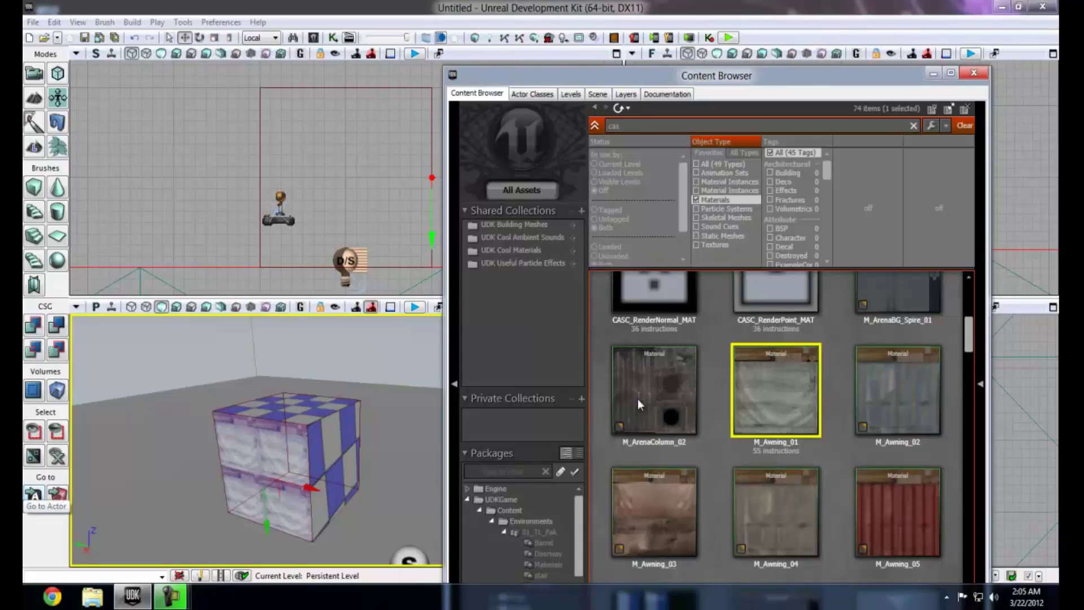
Step: Open the Surface Properties of the cube face textured with M_Awning_01
key(w)
right_drag(169, 441, 204, 441)
key(s)
key(d)
key(s)
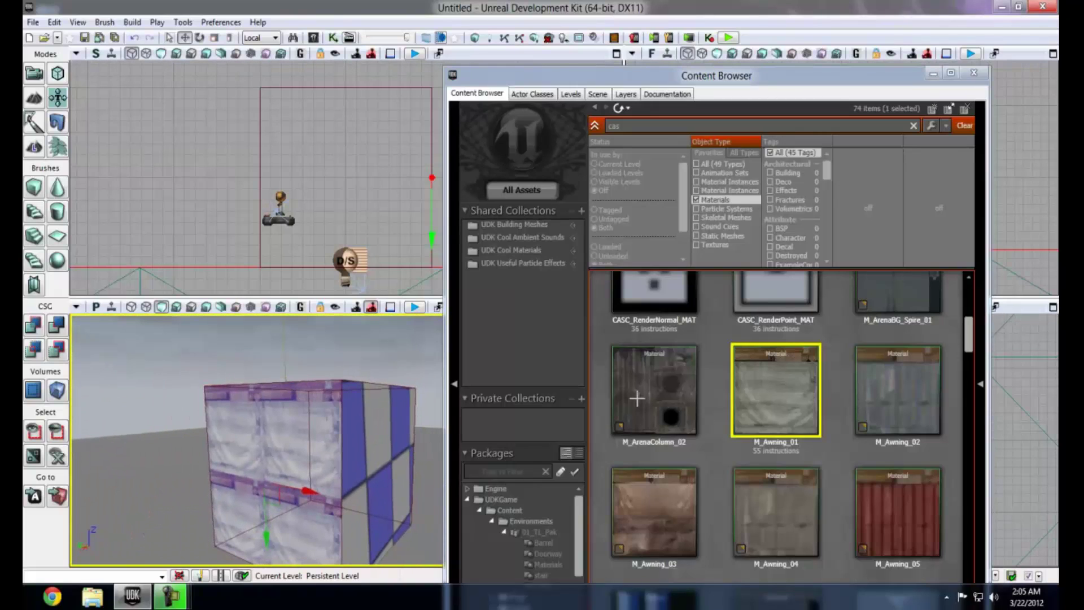
right_click(282, 458)
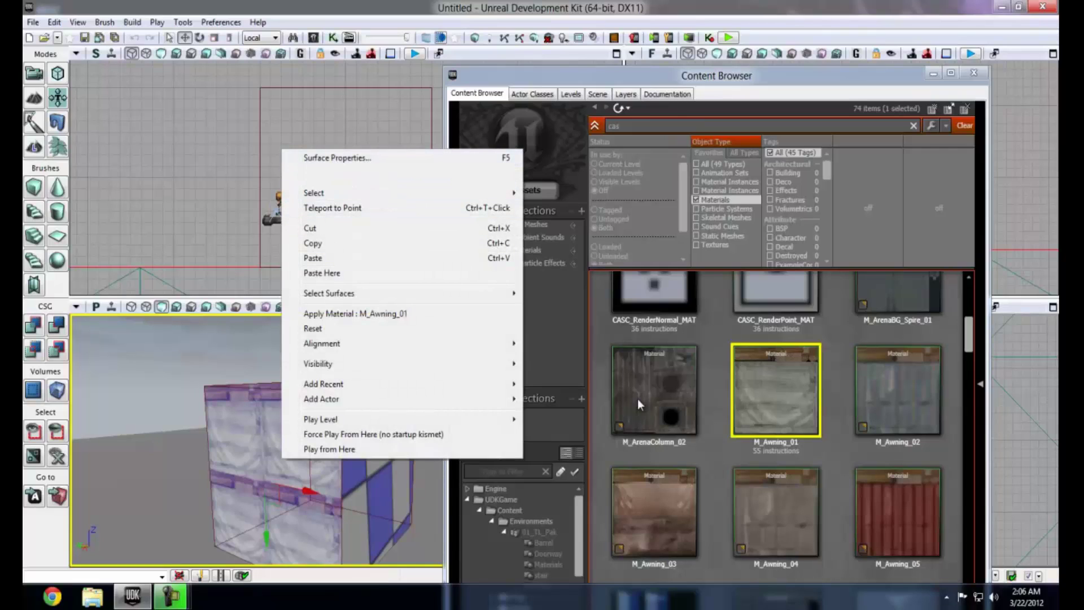
click(337, 158)
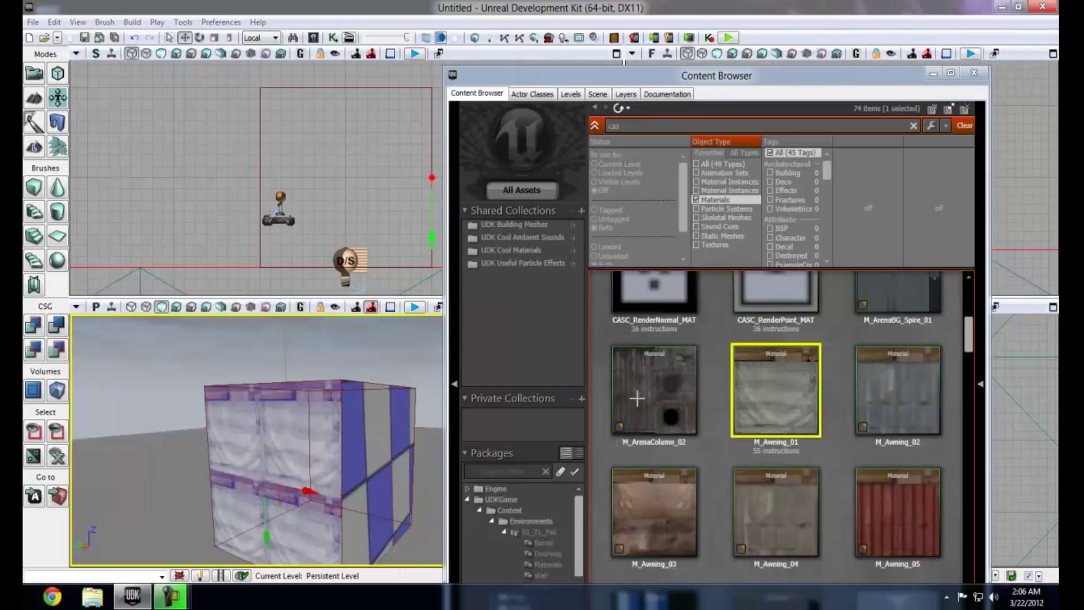
key(F4)
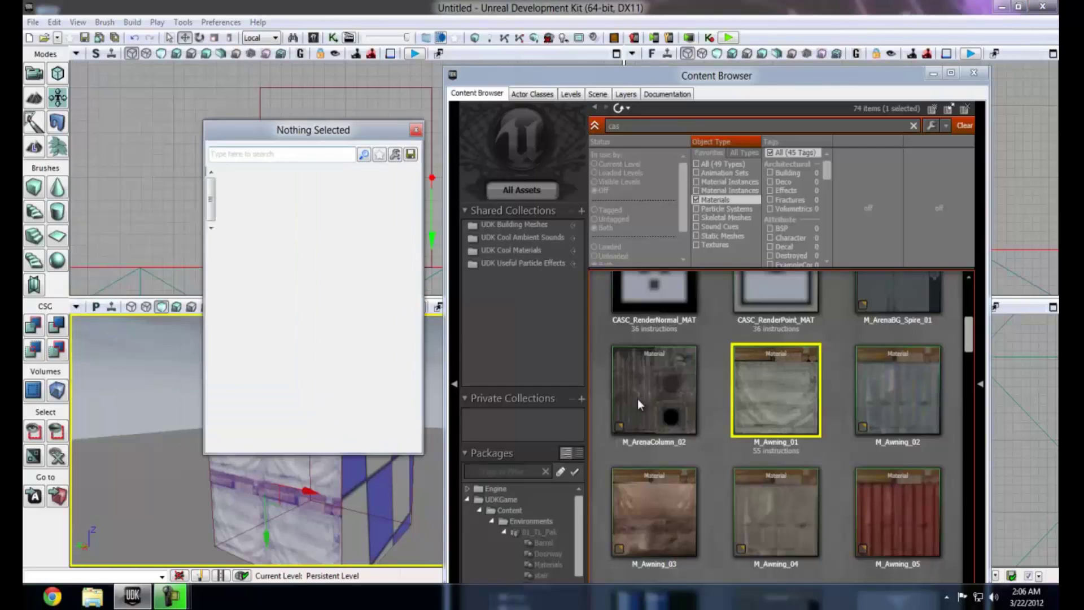
key(Escape)
key(F5)
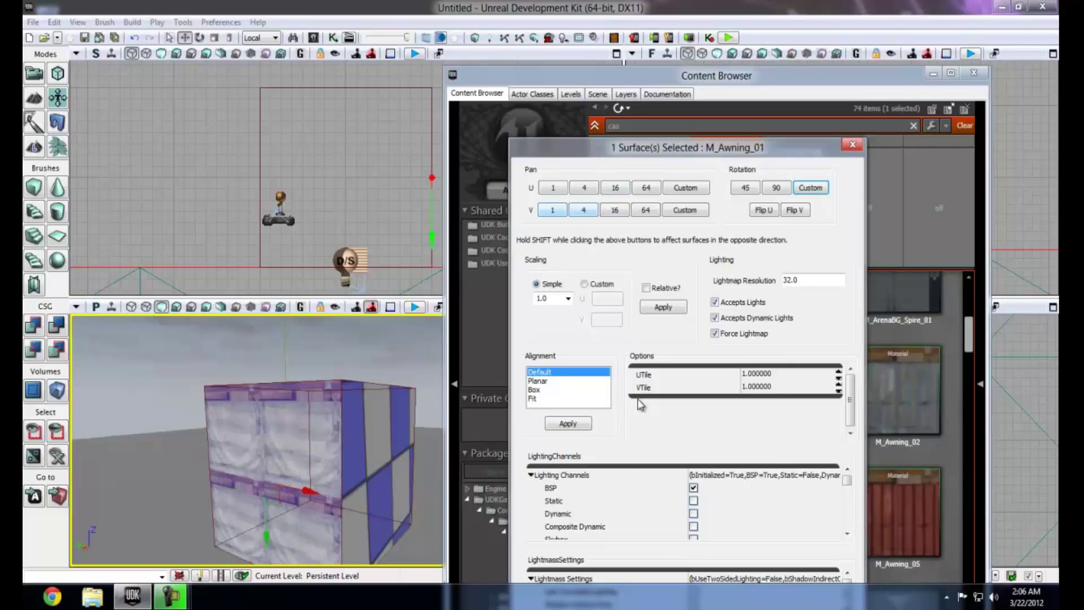
Step: Pan the awning texture on the selected face repeatedly in V, using increments of 4 and 1
click(584, 210)
click(584, 211)
click(583, 210)
click(583, 210)
click(584, 210)
click(583, 211)
click(583, 210)
click(584, 211)
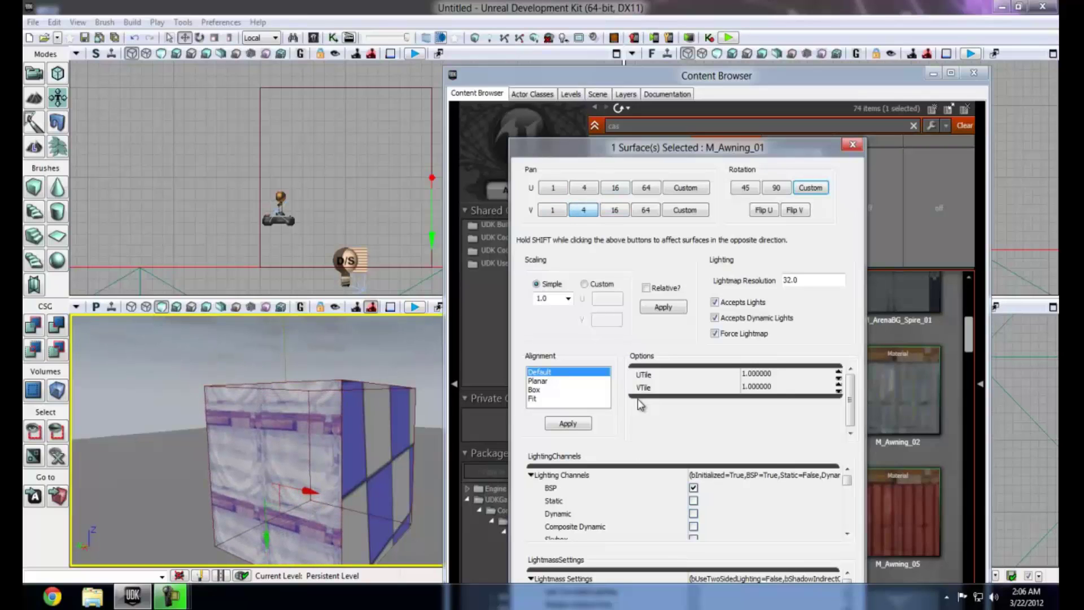
click(553, 210)
click(553, 210)
click(583, 210)
click(583, 210)
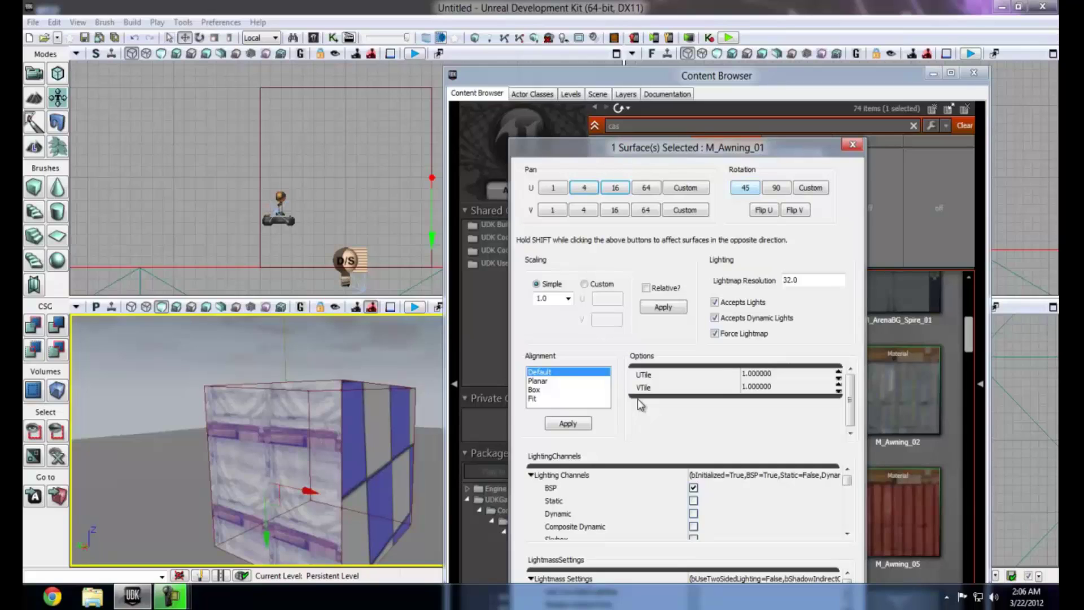
Step: Rotate the awning texture on the selected face twice by 45 degrees and once by 90 degrees
click(745, 187)
click(745, 187)
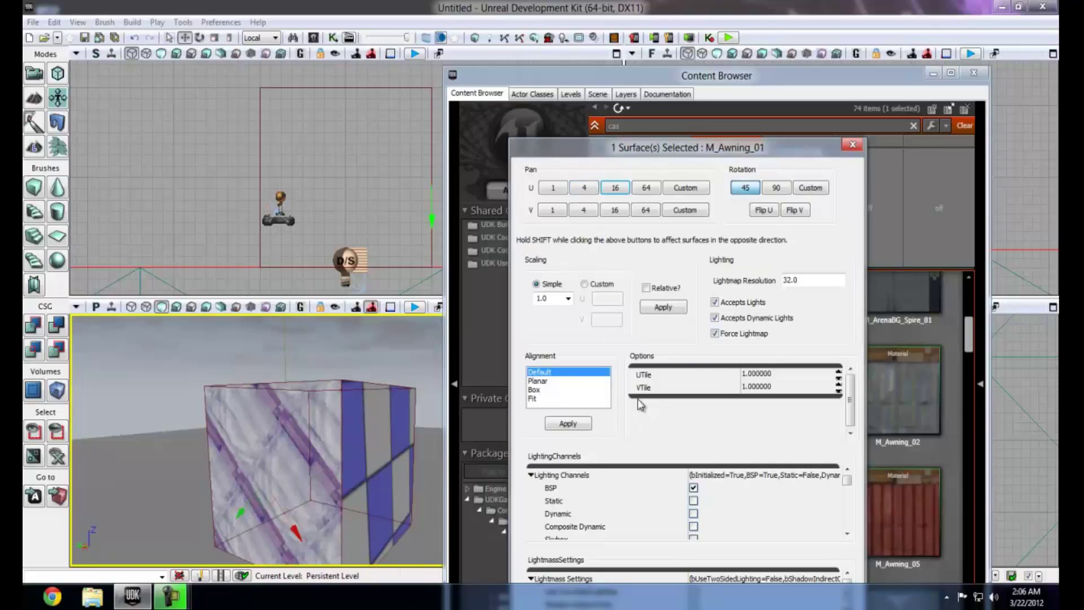
click(777, 188)
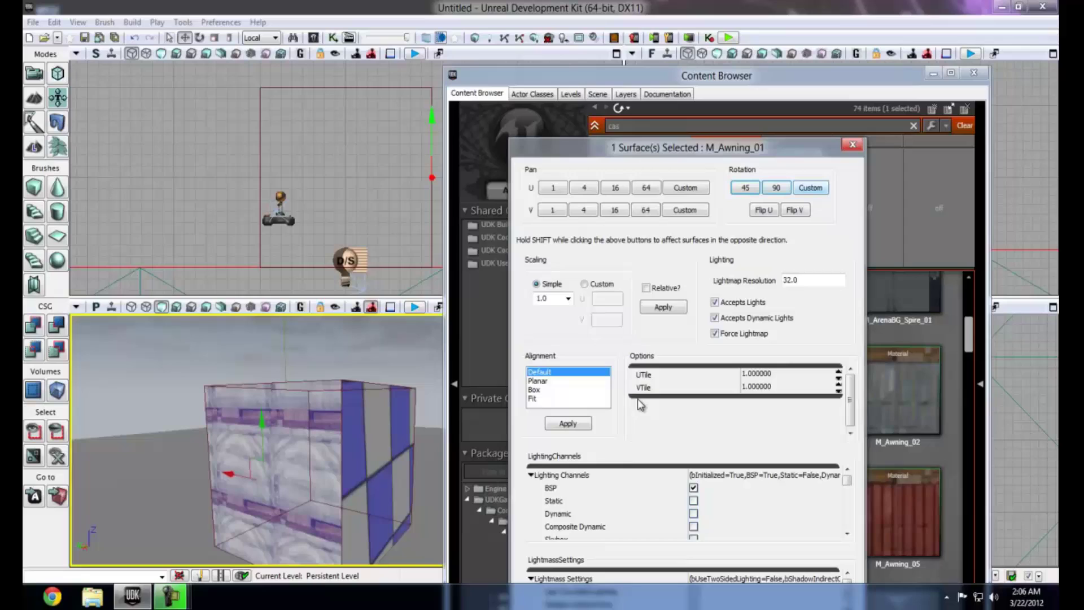
Step: Rotate the awning texture on the selected face by a custom angle of 57 degrees
click(811, 188)
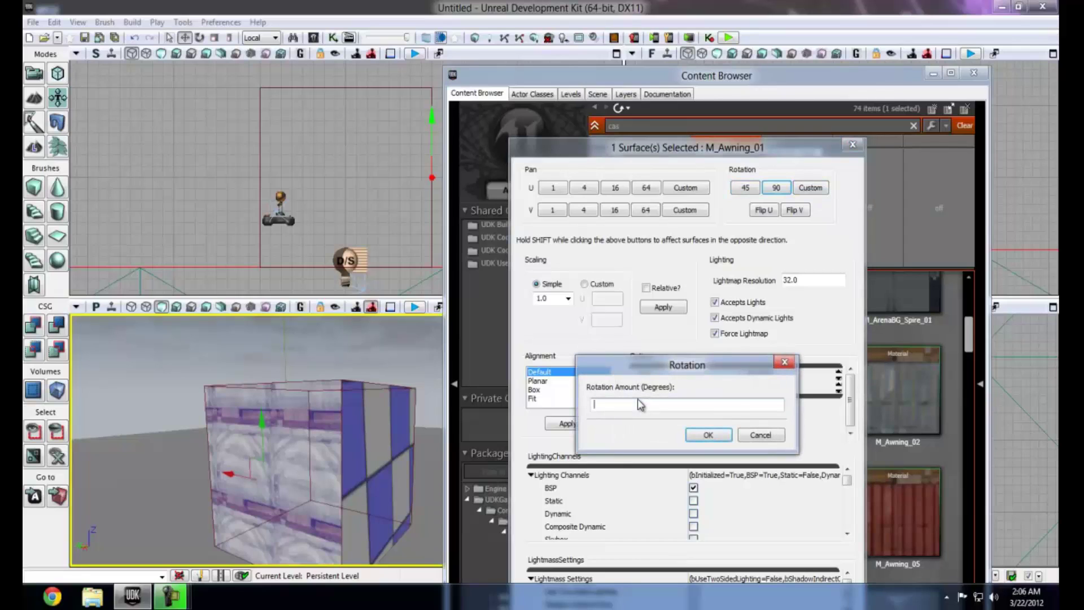
text(57)
key(Return)
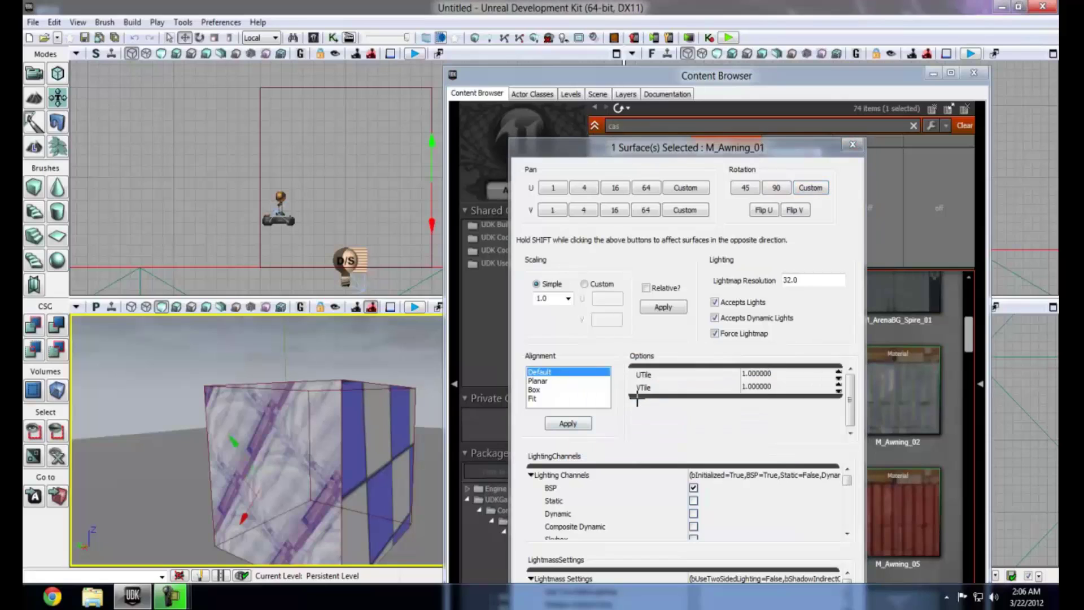
mouse_move(254, 463)
mouse_down()
mouse_move(266, 407)
mouse_move(260, 474)
mouse_up()
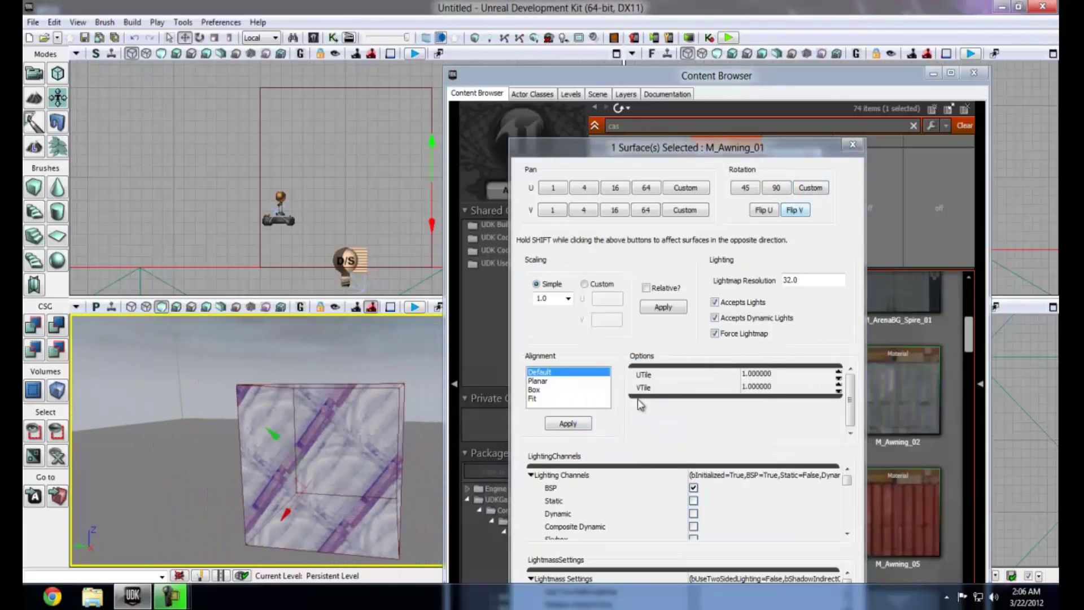
Step: Flip the awning texture in U and V and rotate it by a custom angle of 52 degrees
click(764, 210)
click(796, 210)
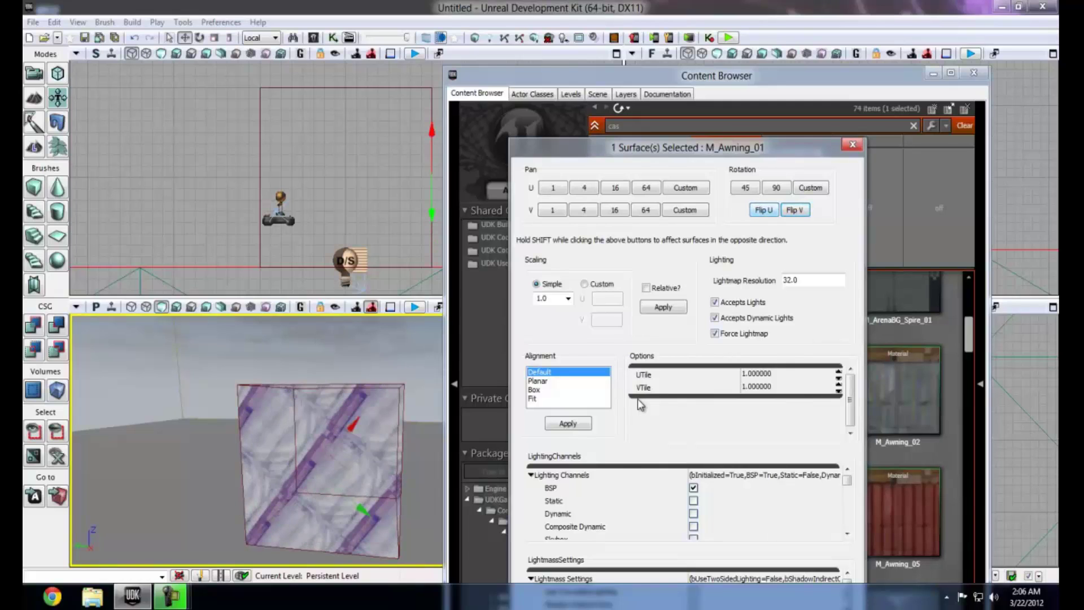
click(810, 187)
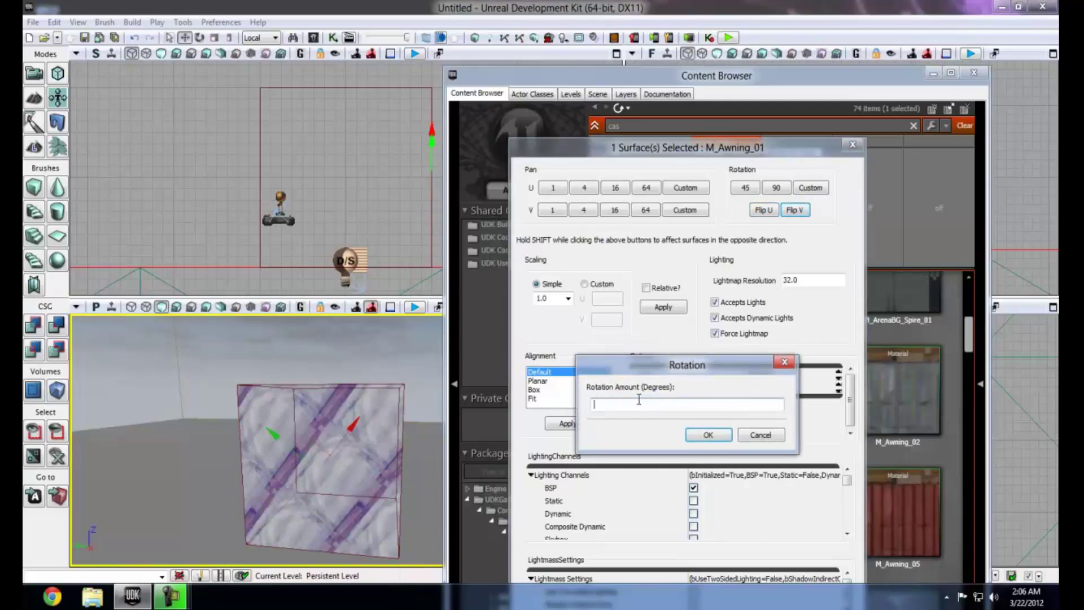
text(45)
key(Return)
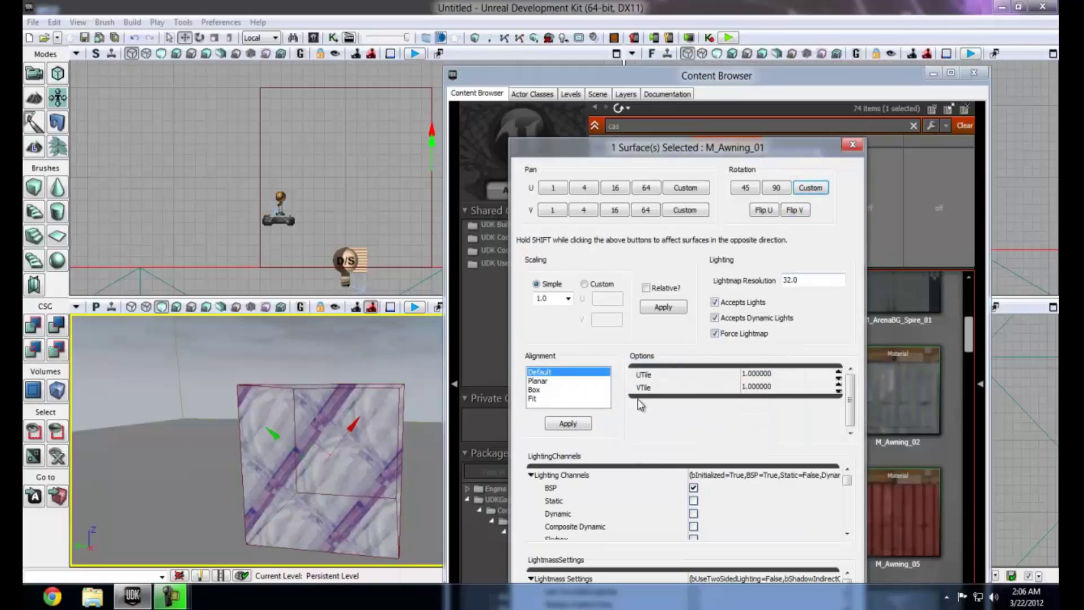
key(Return)
text(45)
key(Return)
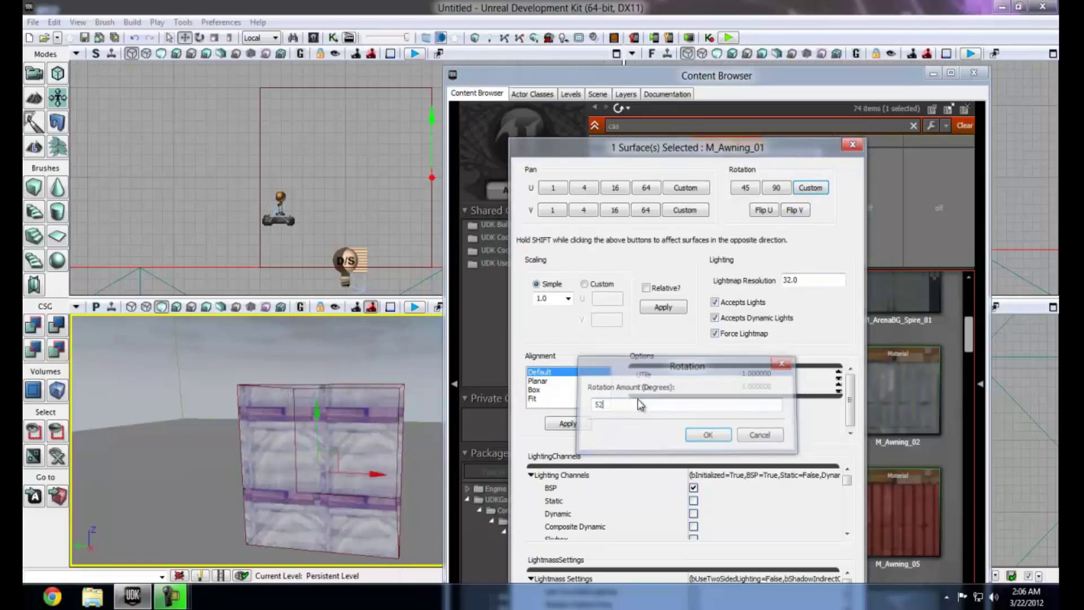
Step: Choose 0.0625 as the simple scaling value for the selected face
right_drag(637, 398, 637, 398)
key(Down)
key(Down)
key(Down)
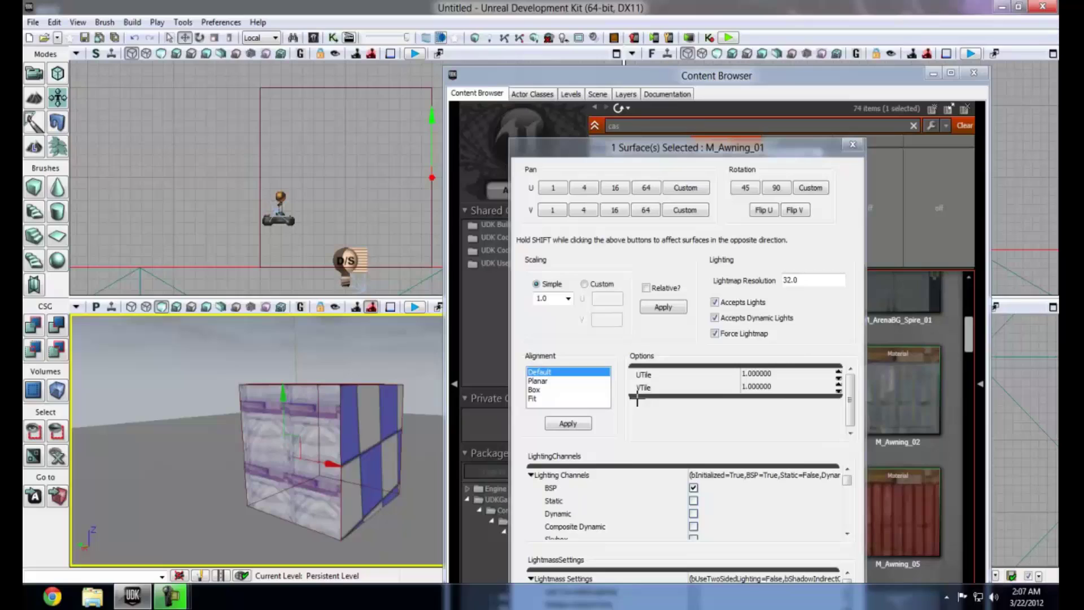
click(569, 299)
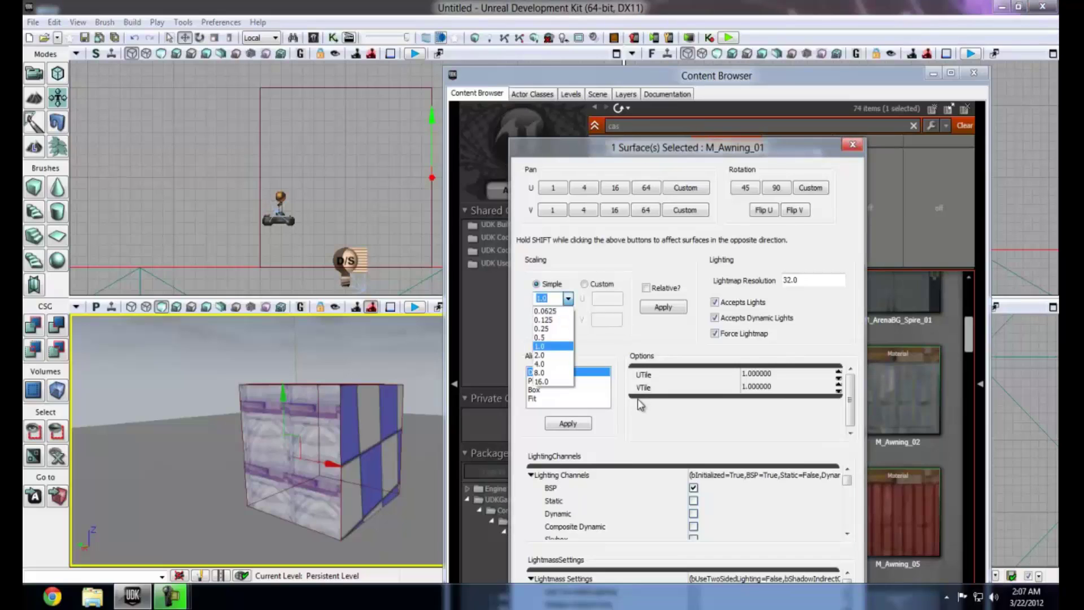
key(Up)
key(Up)
key(Up)
key(Up)
key(Down)
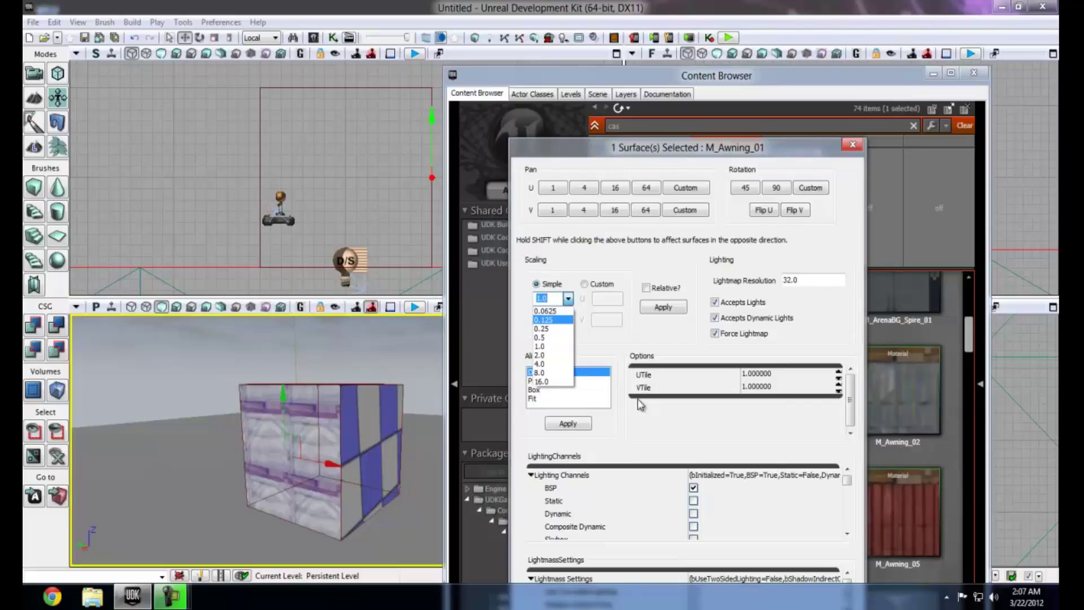
key(Down)
key(Up)
key(Up)
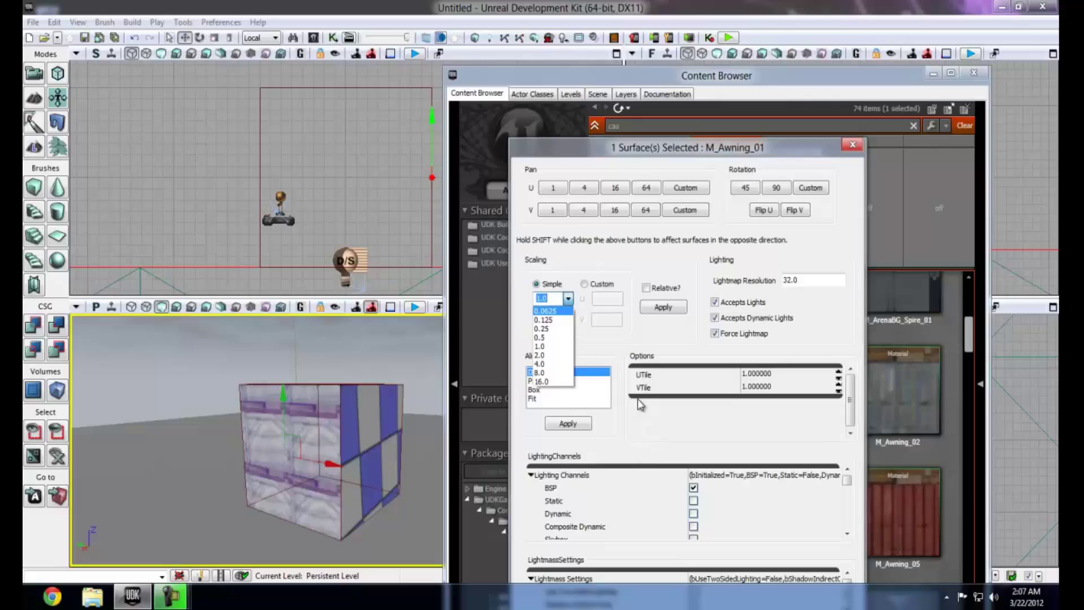
key(Return)
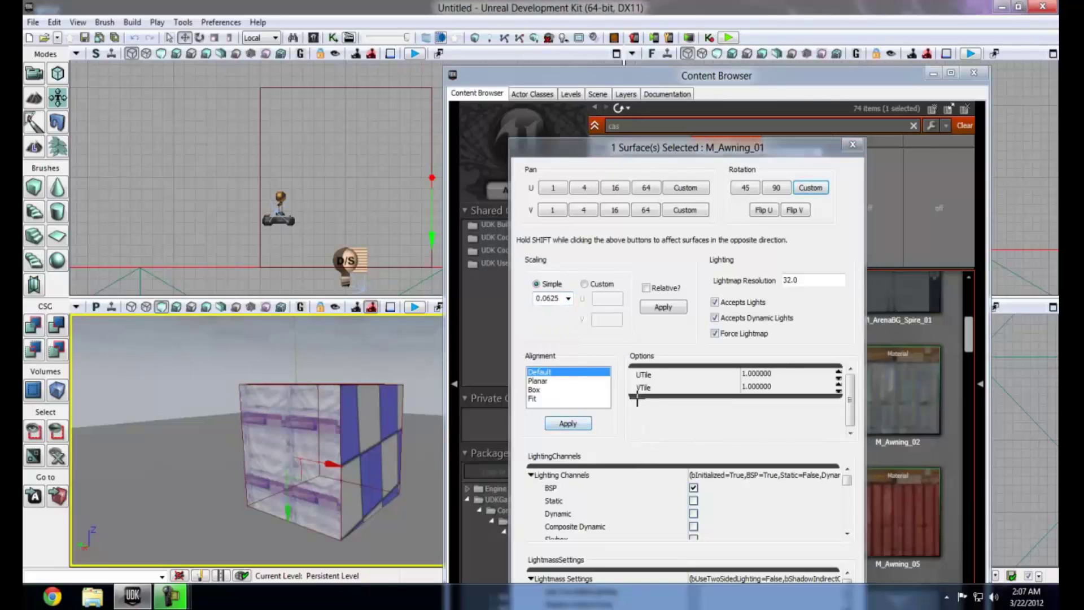
Step: Enable Relative scaling and apply the 0.0625 scale to the awning texture
drag(637, 398, 638, 400)
click(638, 399)
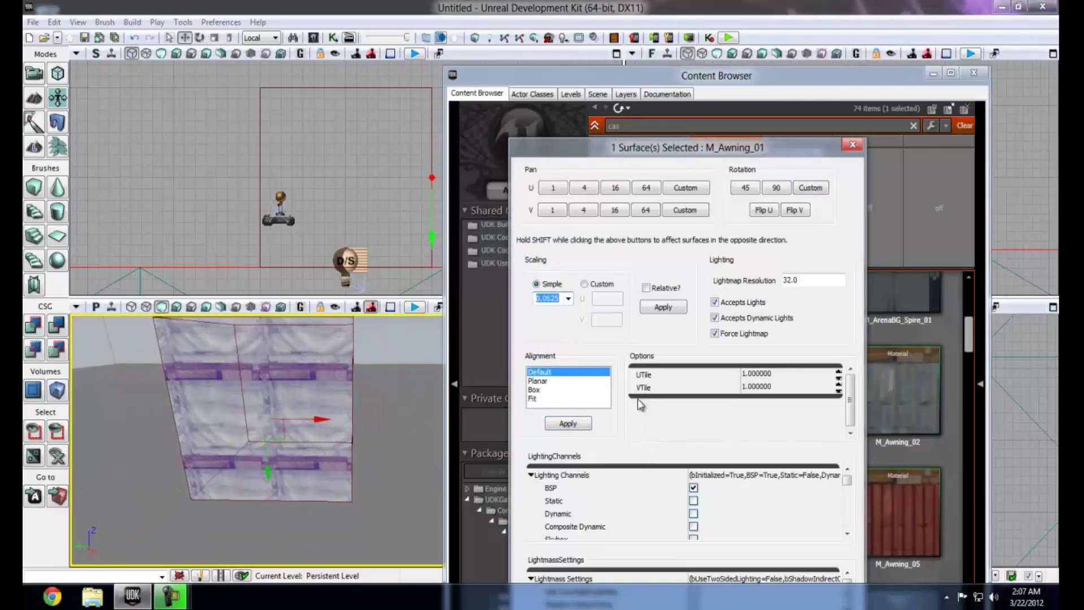
click(647, 288)
click(663, 306)
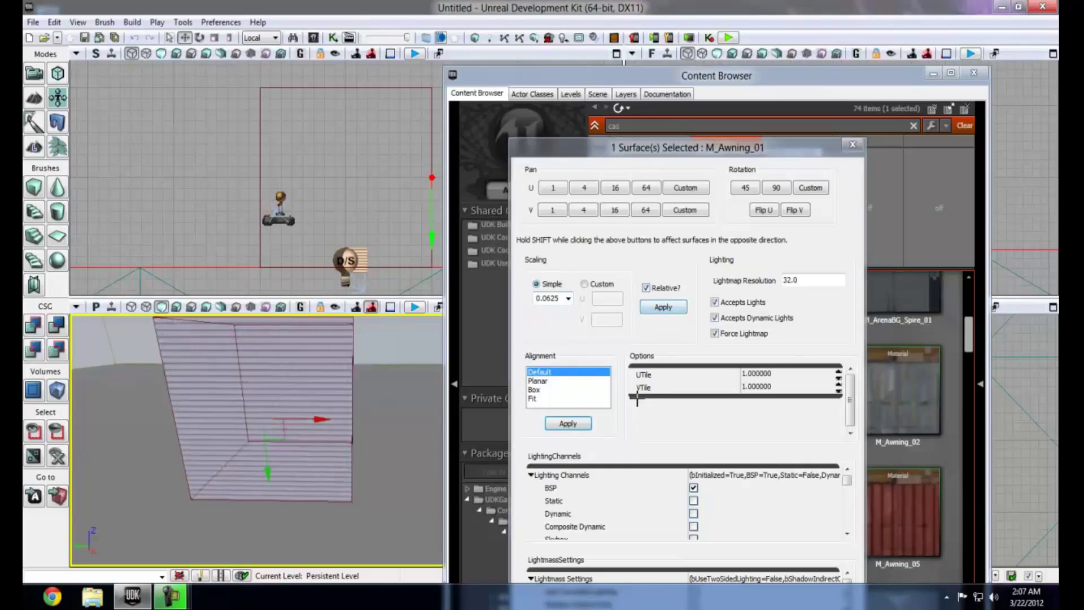
mouse_move(257, 440)
mouse_down()
mouse_move(257, 356)
mouse_move(254, 452)
mouse_move(254, 353)
mouse_move(251, 404)
mouse_up()
Step: Change the simple scaling value for the awning texture to 1.0
click(568, 298)
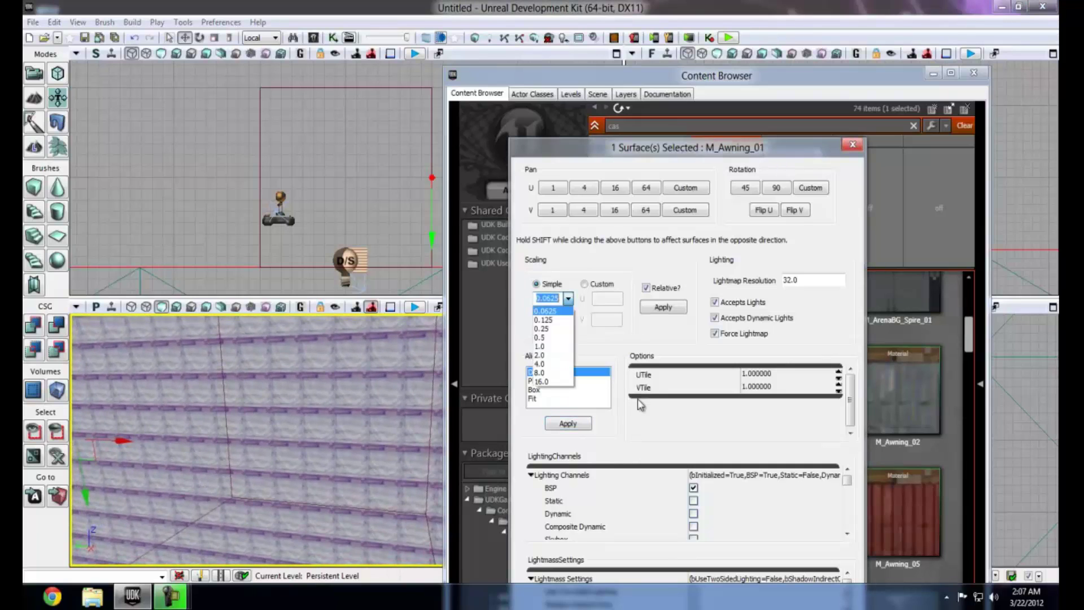
key(Down)
key(Down)
key(Down)
key(Down)
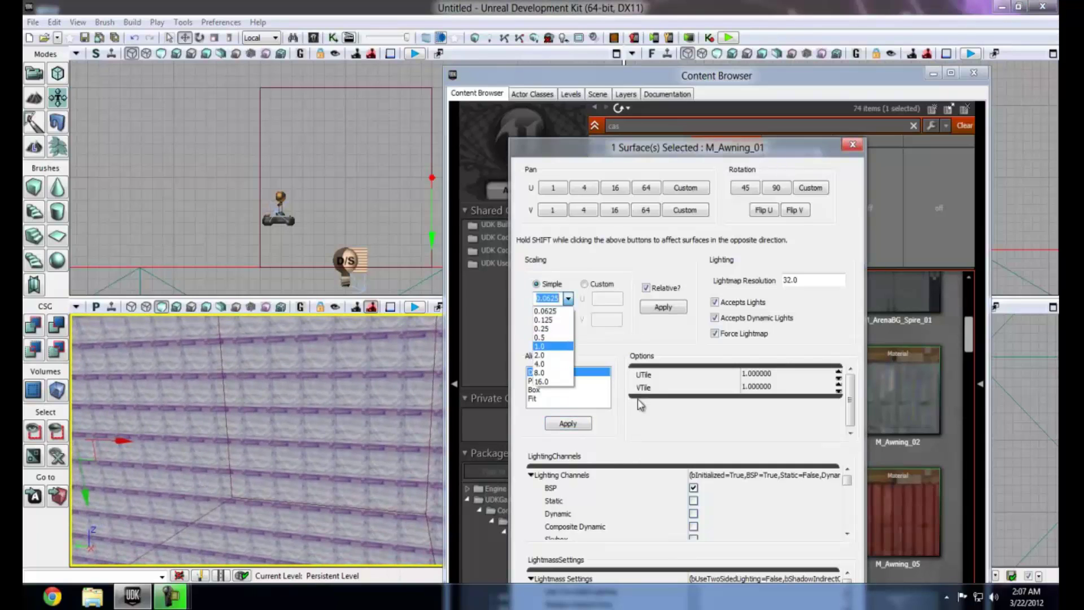
key(Return)
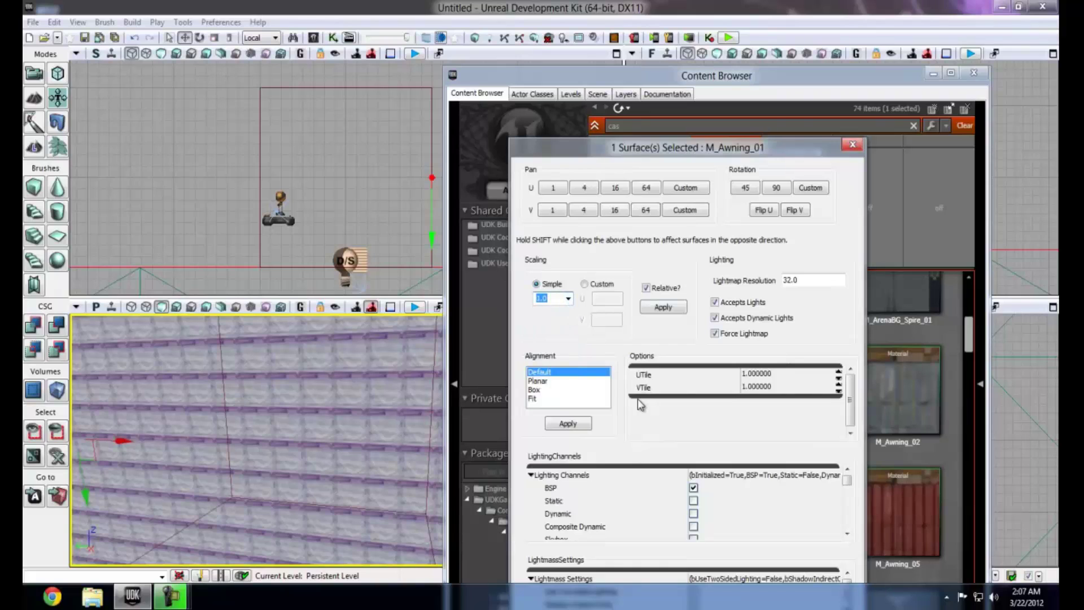
key(Tab)
Step: Apply the 1.0 scale with Relative on, and apply it again with Relative turned off
drag(254, 362, 246, 460)
click(664, 307)
click(646, 288)
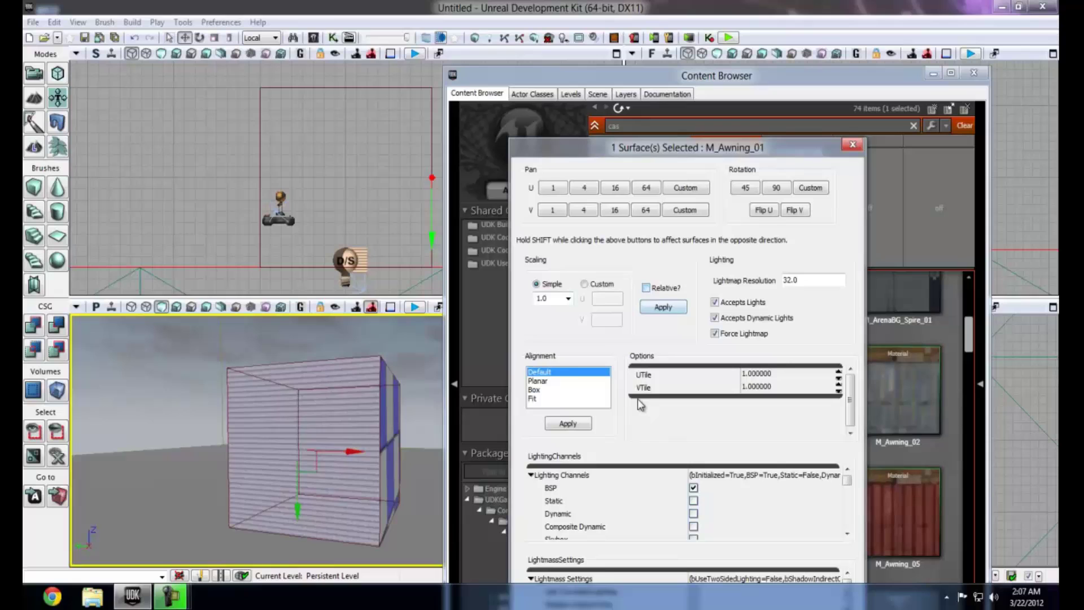
click(664, 307)
mouse_move(257, 440)
right_down()
mouse_move(257, 395)
mouse_move(257, 435)
right_up()
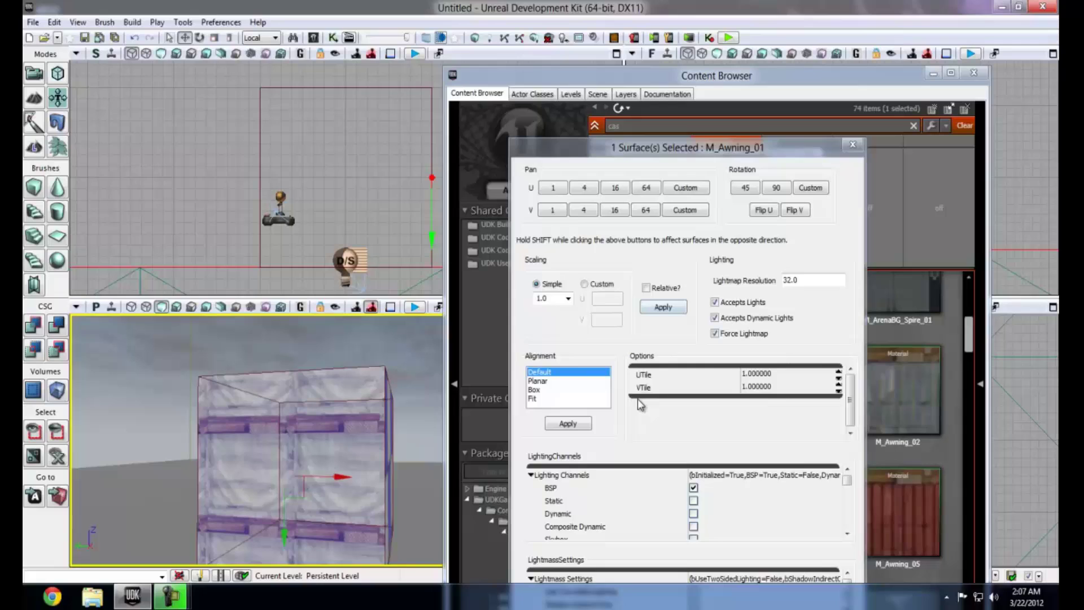
Step: Set the simple scaling to 2.0 and apply it to the awning texture
click(568, 298)
key(Return)
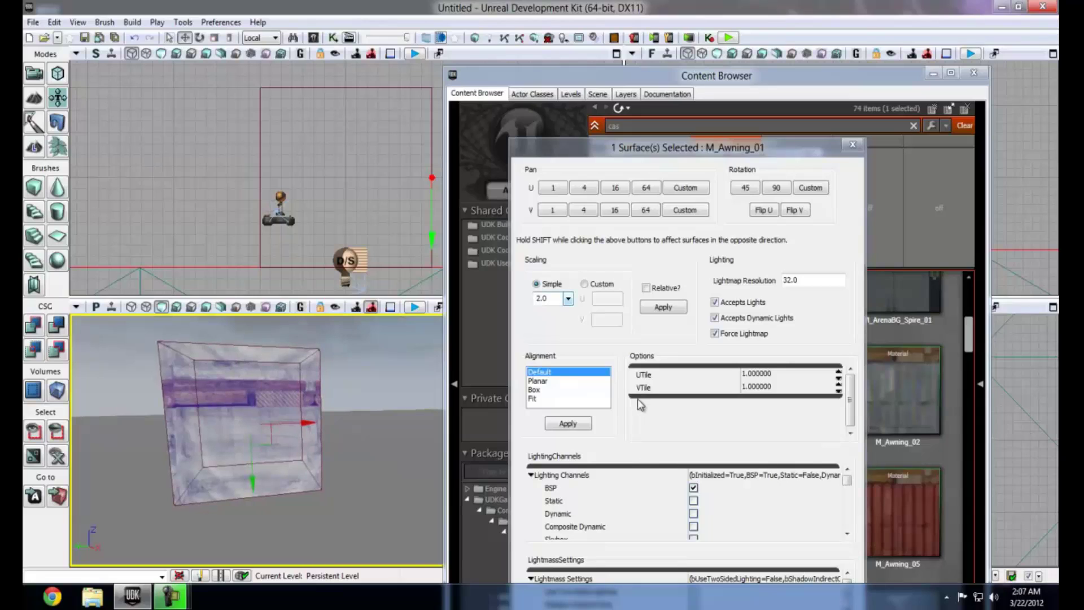
click(638, 400)
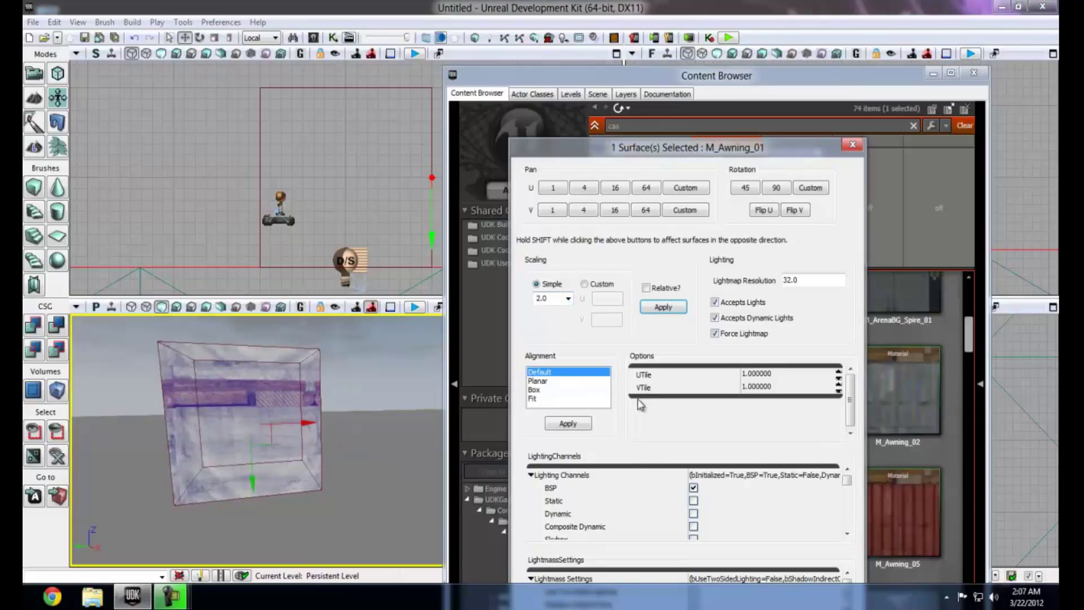
Step: Switch the scaling to Custom and apply a scale of U 1 and V 1 to the face
key(Right)
key(Tab)
text(1)
key(Tab)
text(1)
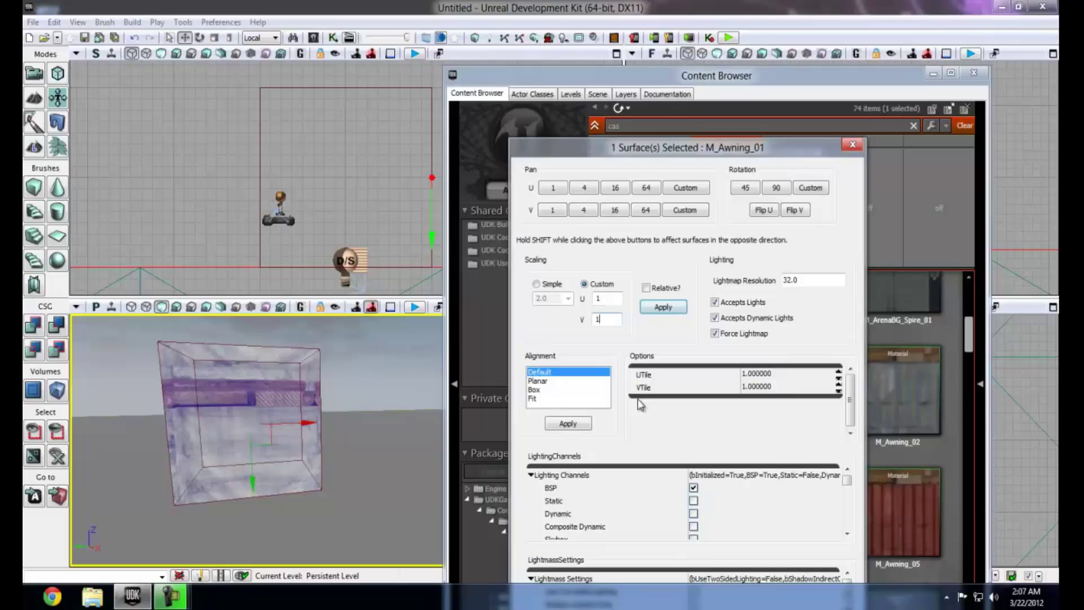
key(Return)
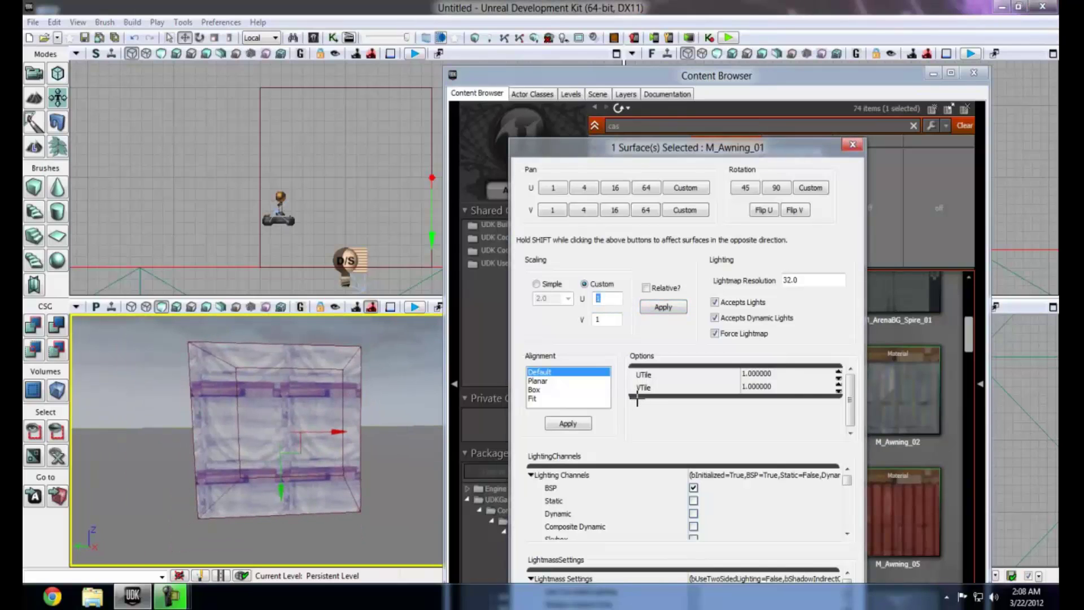
Step: Set the custom scaling to U 5 and V 5 and apply it to the awning texture
text(5)
key(Tab)
text(5)
key(Tab)
key(Return)
mouse_move(271, 451)
mouse_down()
mouse_move(249, 396)
mouse_move(271, 384)
mouse_move(269, 485)
mouse_move(274, 361)
mouse_move(277, 413)
mouse_move(180, 415)
mouse_move(209, 401)
mouse_up()
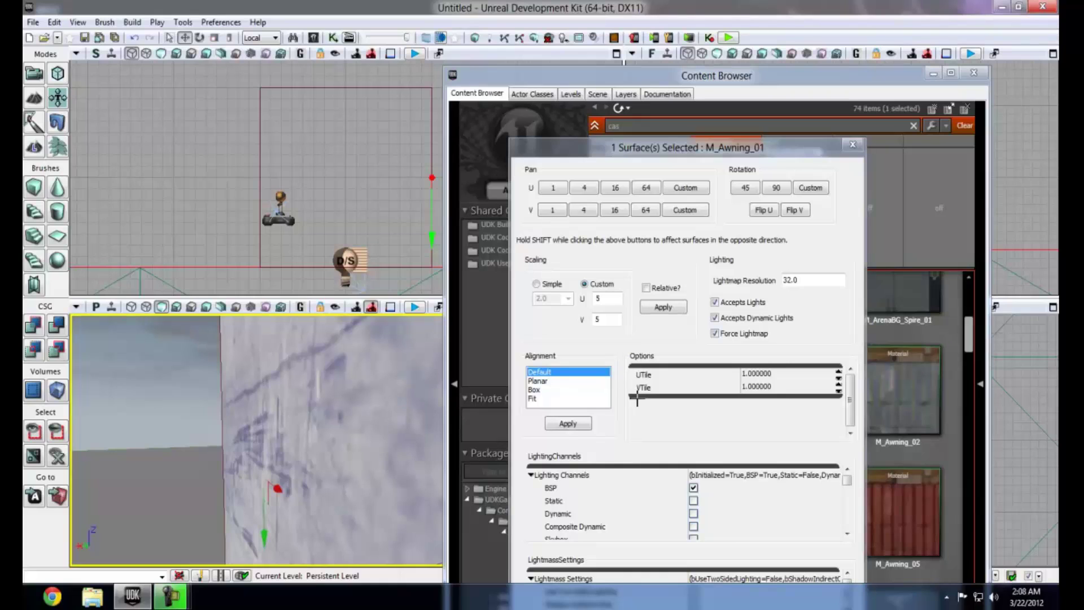
mouse_move(209, 401)
mouse_down()
mouse_move(237, 356)
mouse_move(265, 429)
mouse_move(243, 509)
mouse_move(249, 536)
mouse_up()
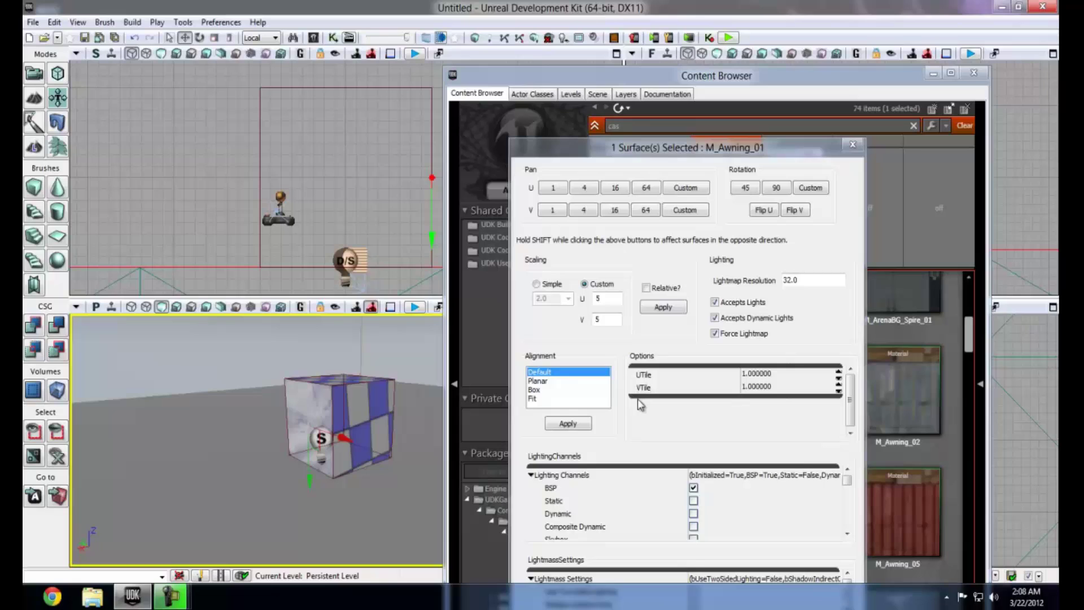
click(321, 438)
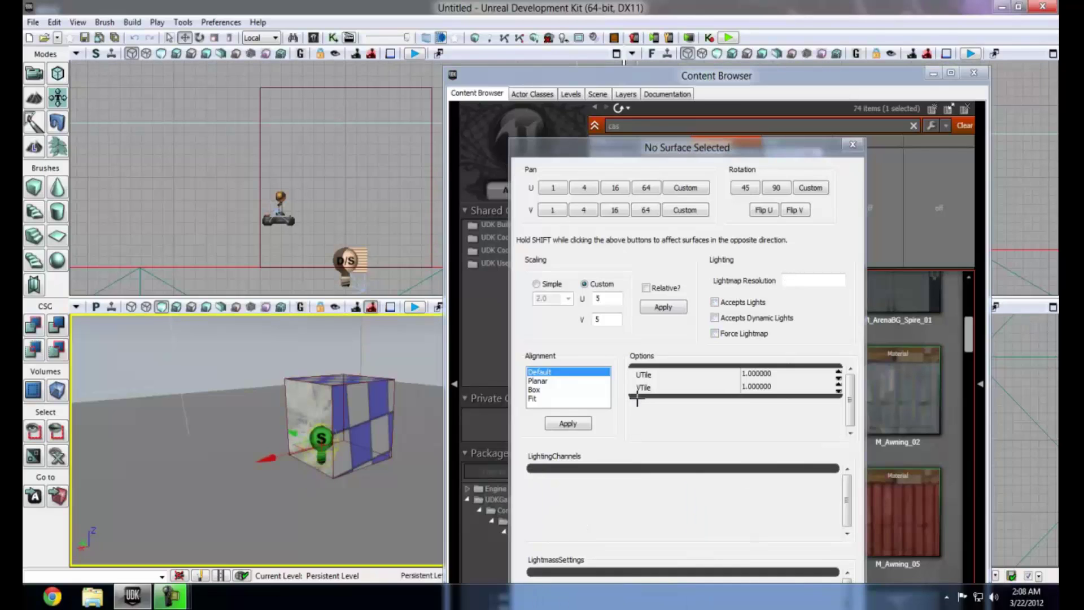
key(ctrl+z)
key(ctrl+z)
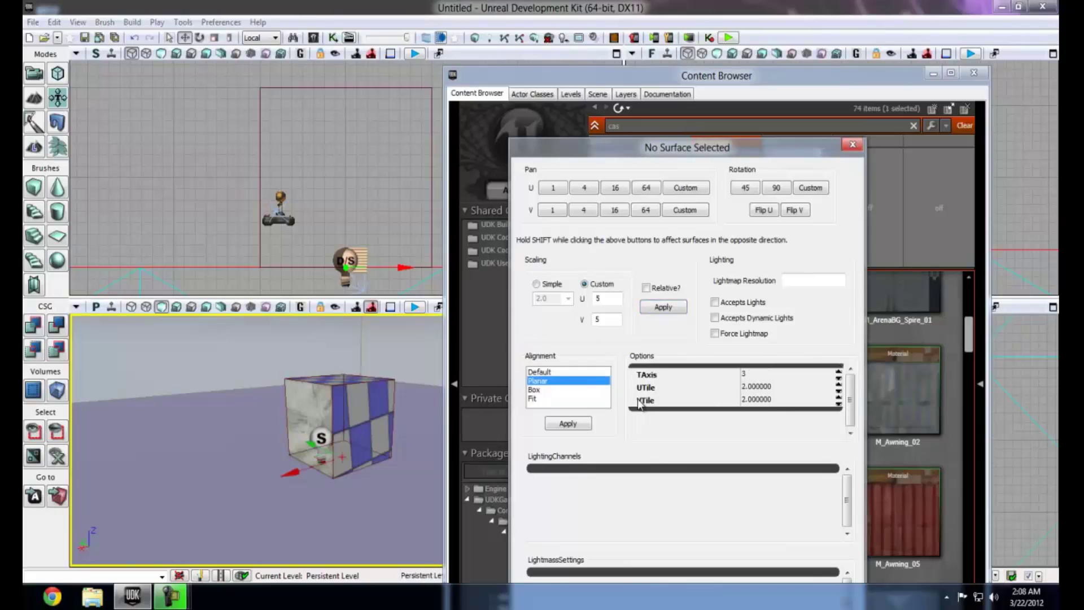
Step: Look through the Planar, Box and Fit alignment types and their options
key(Down)
key(Down)
key(Down)
key(Up)
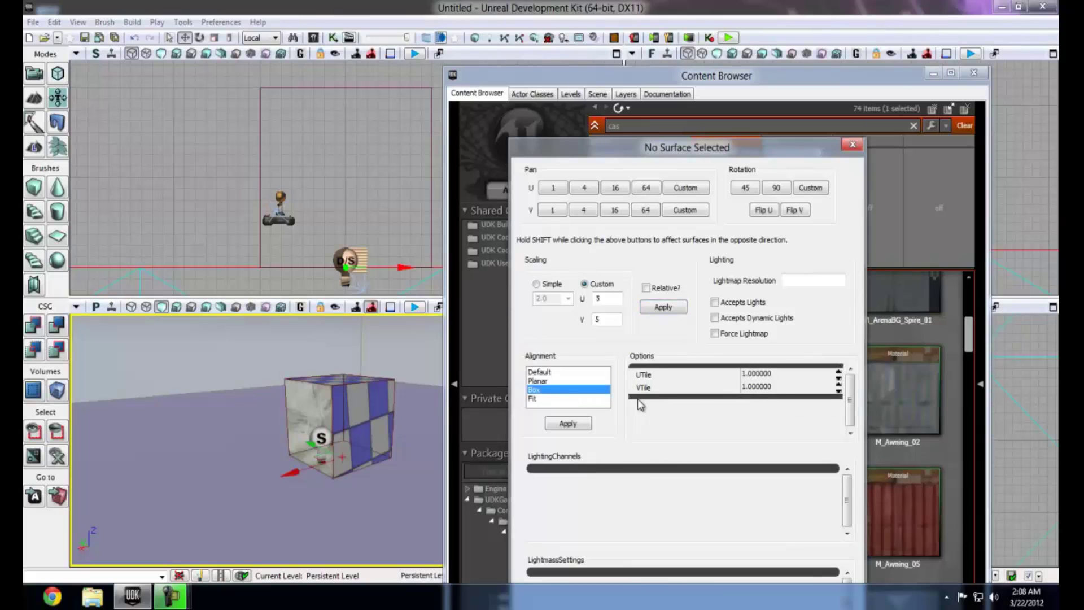
key(Up)
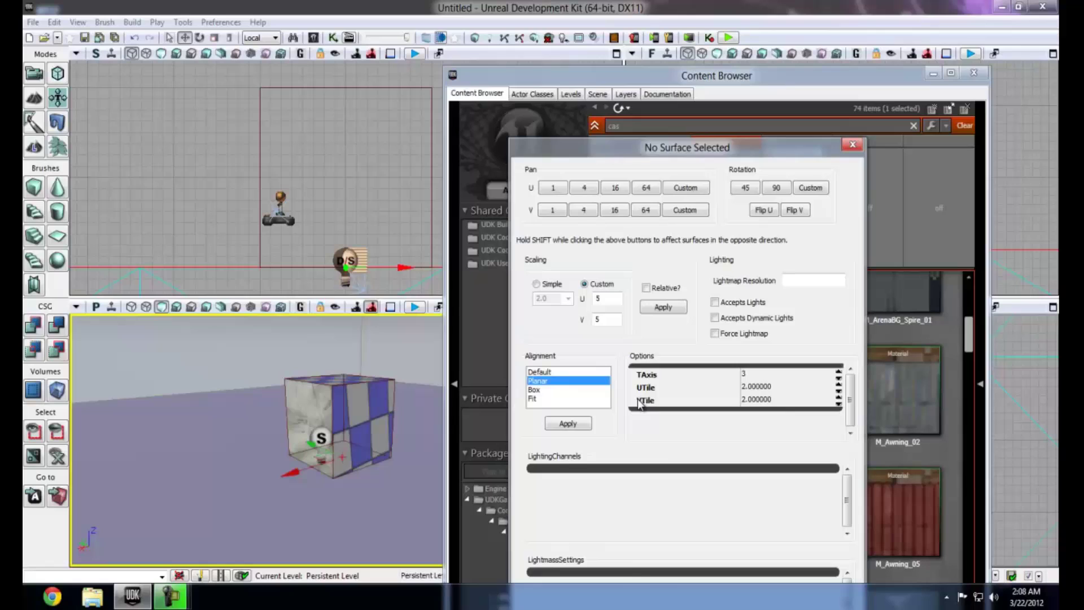
key(Down)
key(Down)
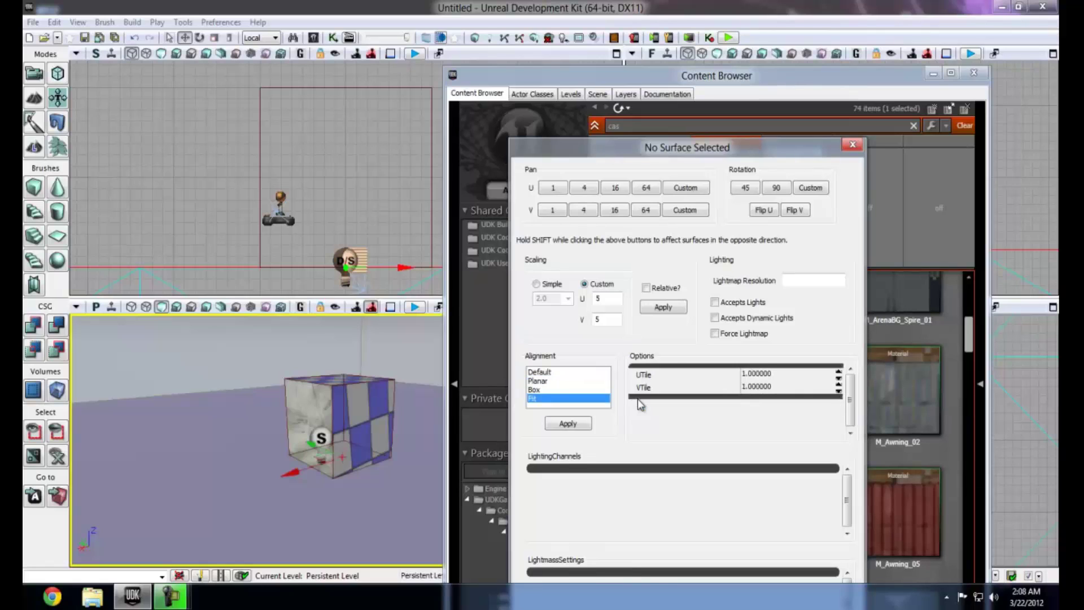
Step: Select the cube face textured with M_Awning_01 and apply the Box alignment to it
right_drag(232, 390, 305, 411)
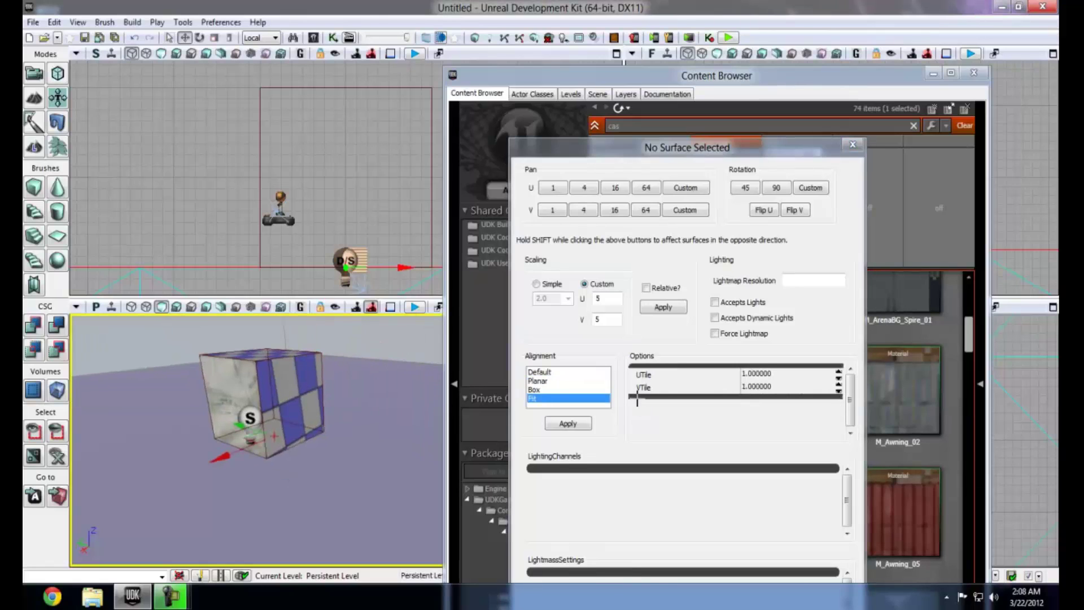
click(232, 390)
right_drag(232, 390, 170, 391)
click(639, 403)
key(Up)
key(Up)
key(Up)
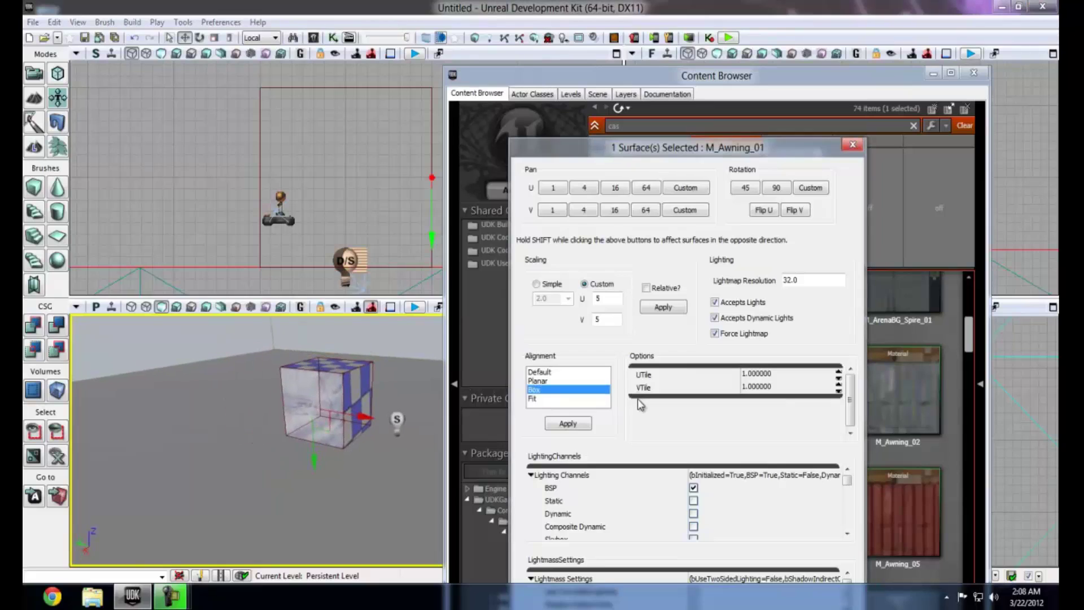
key(Down)
key(Down)
key(Down)
key(Up)
mouse_move(323, 440)
right_down()
mouse_move(339, 427)
mouse_move(299, 426)
right_up()
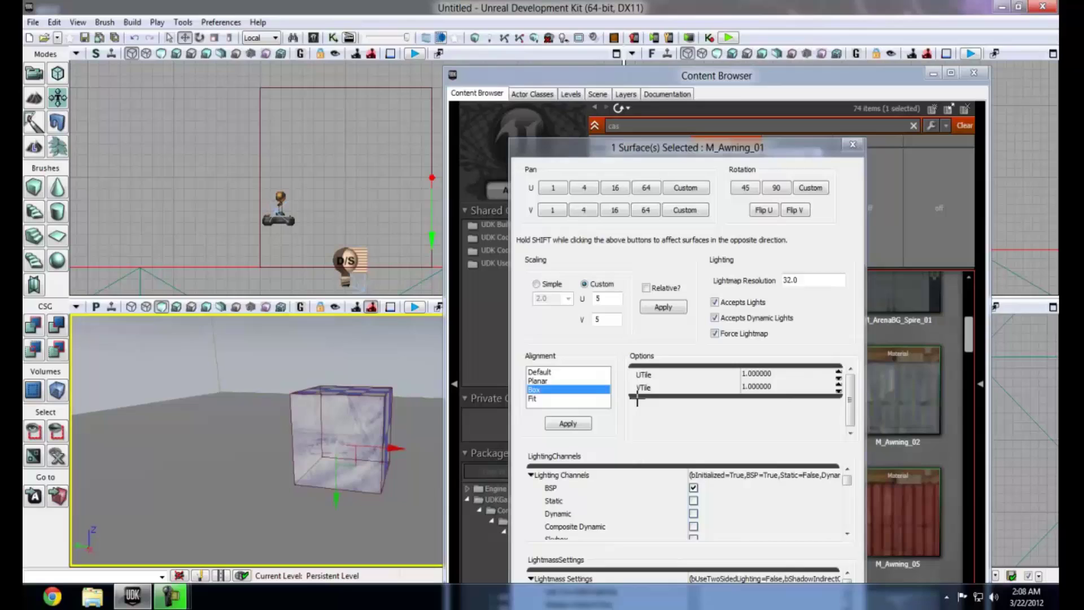
click(323, 439)
click(339, 445)
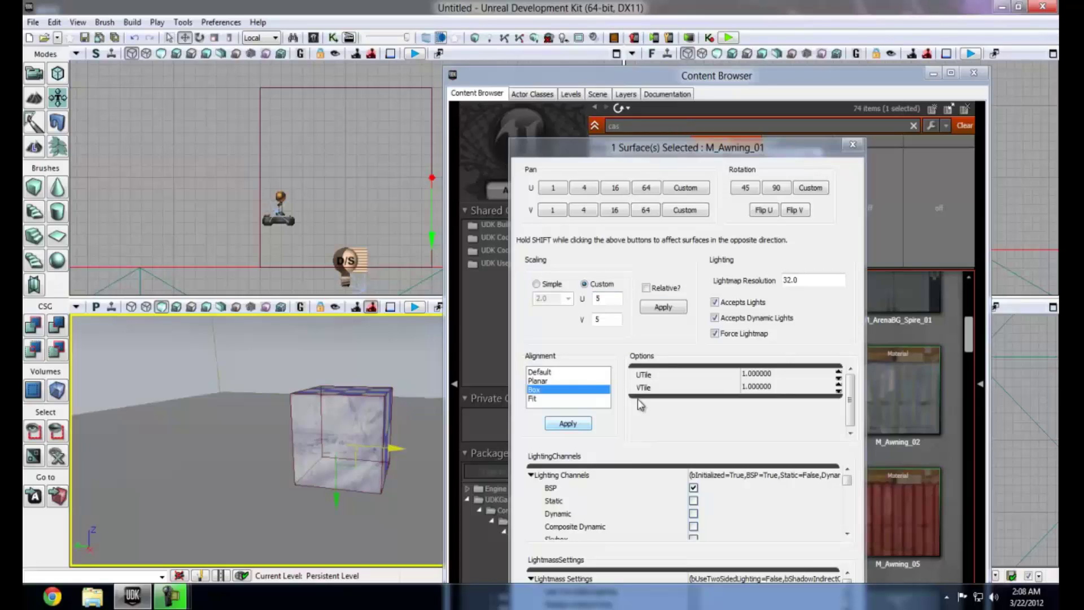
Step: Choose the Fit alignment type, apply the custom scaling of U 5 and V 5 to the awning face, and inspect the enlarged texture
click(542, 399)
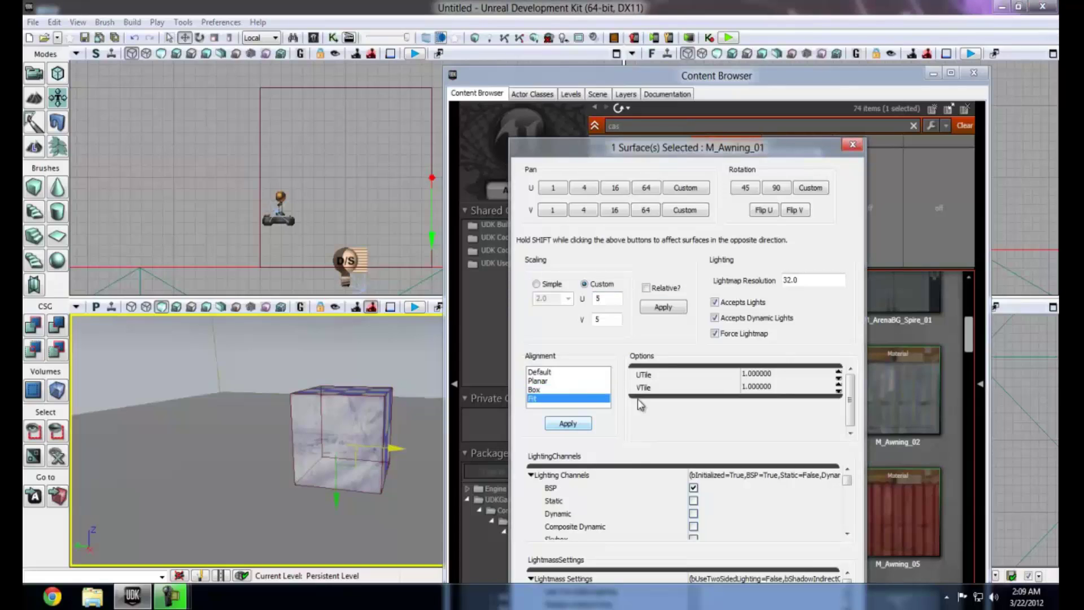
right_drag(257, 441, 260, 396)
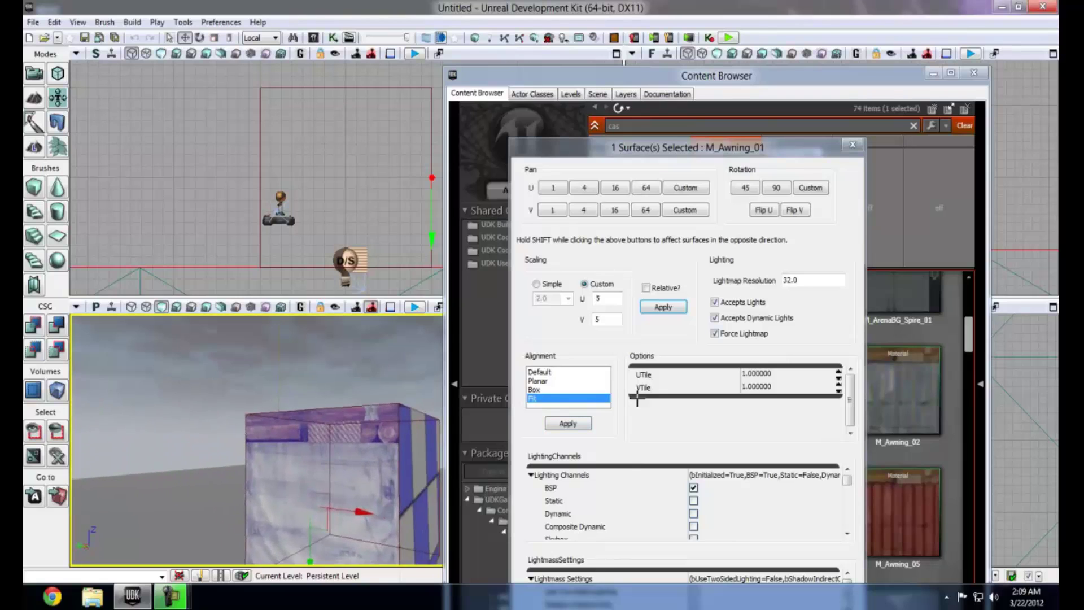
key(Up)
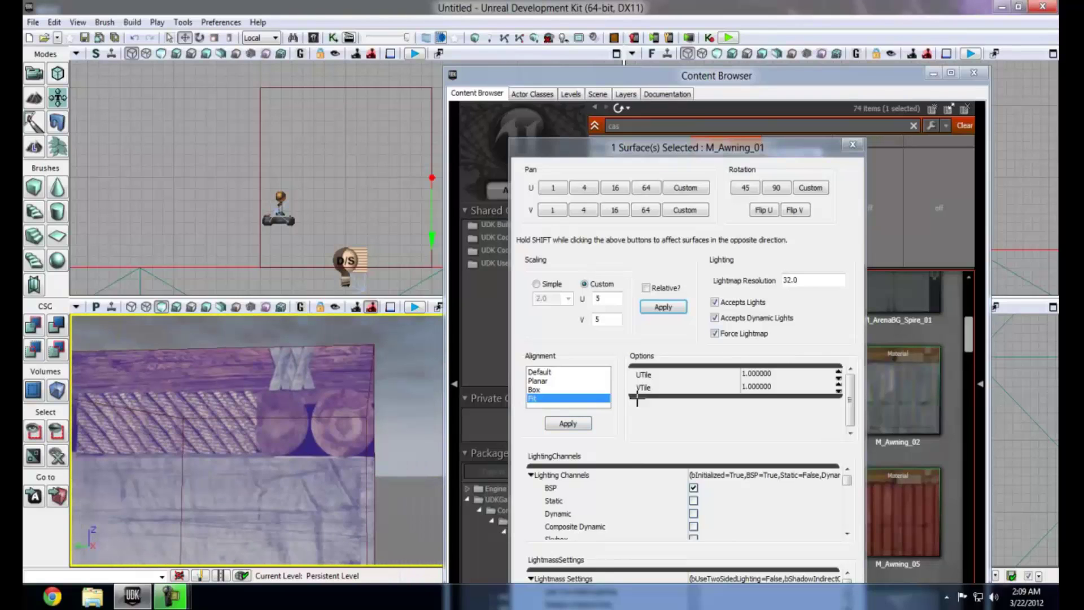
key(Down)
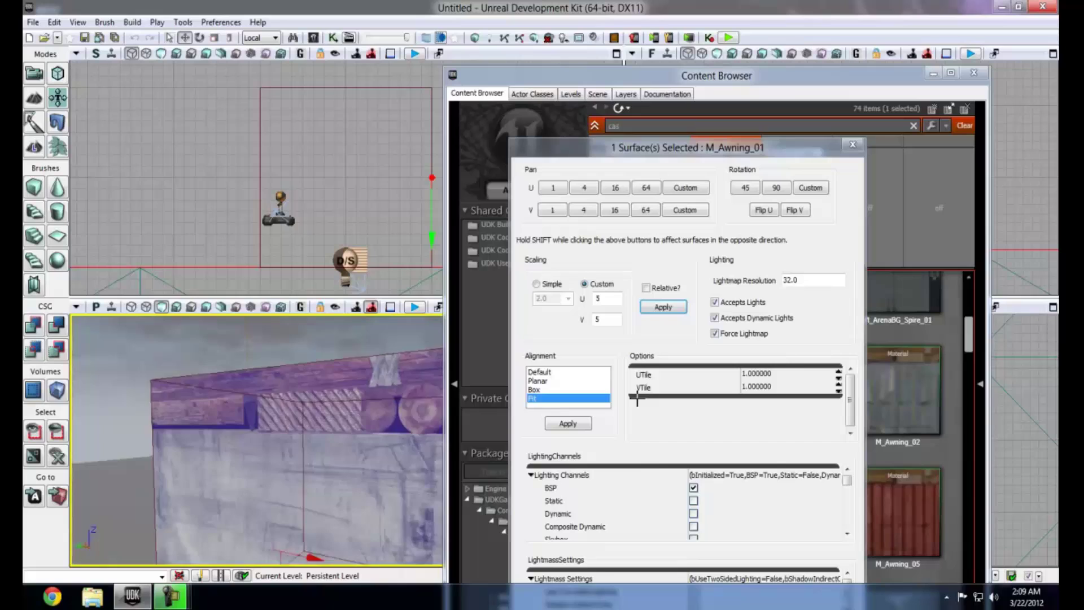
key(Right)
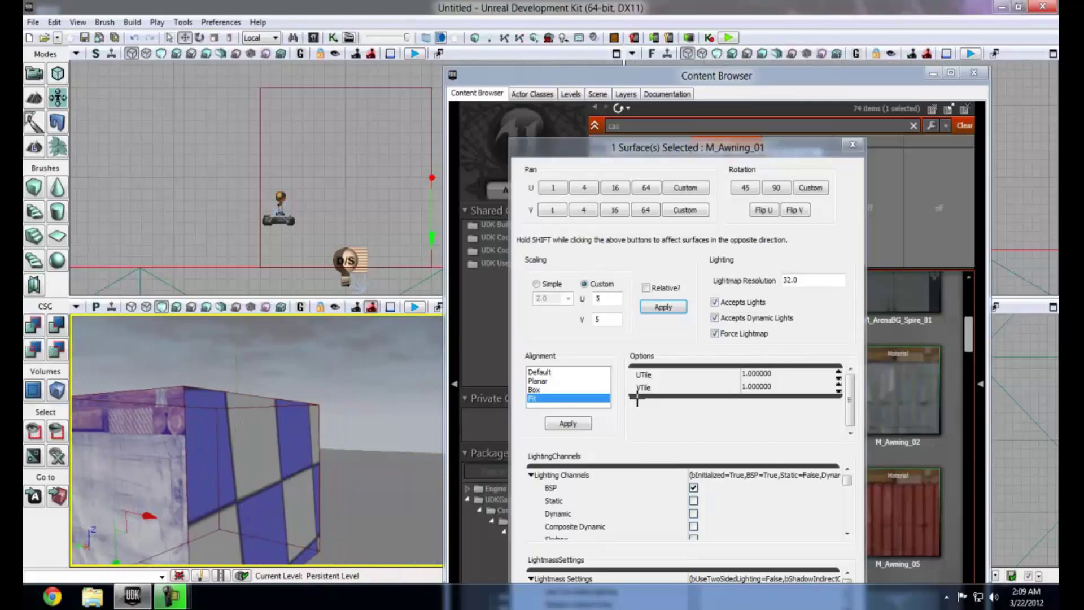
key(Left)
key(Up)
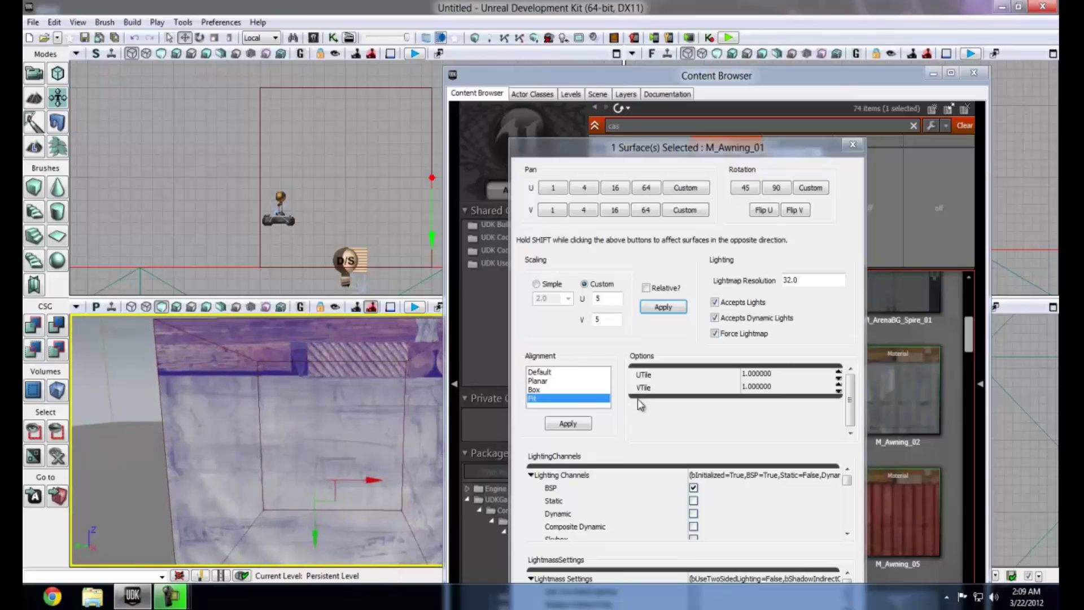
key(Down)
Step: Apply Box alignment to the awning face, and reapply it with UTile and VTile set to 2
click(534, 389)
click(568, 424)
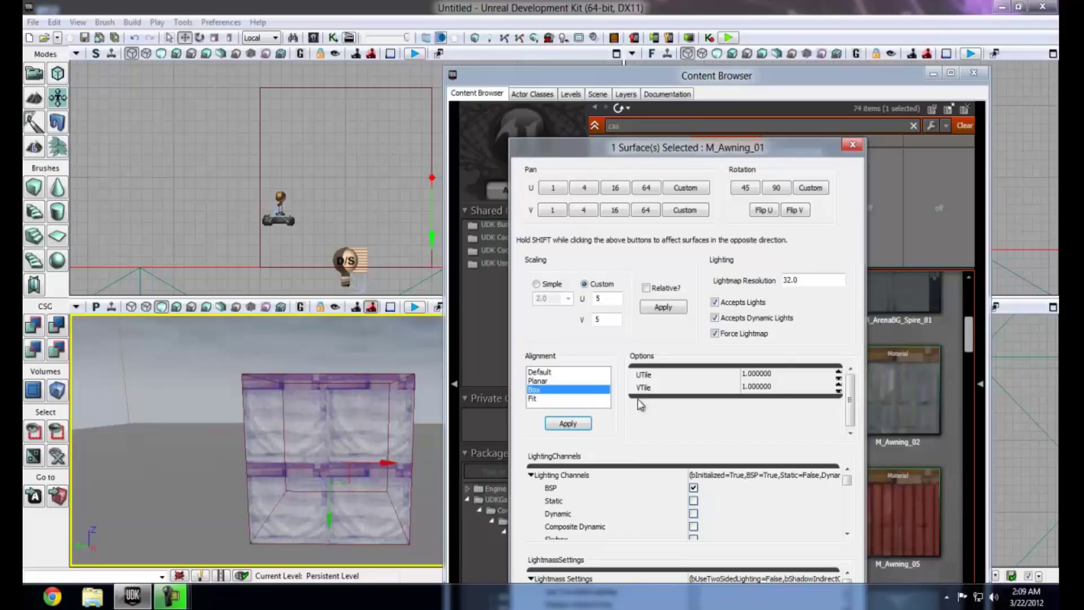
key(Tab)
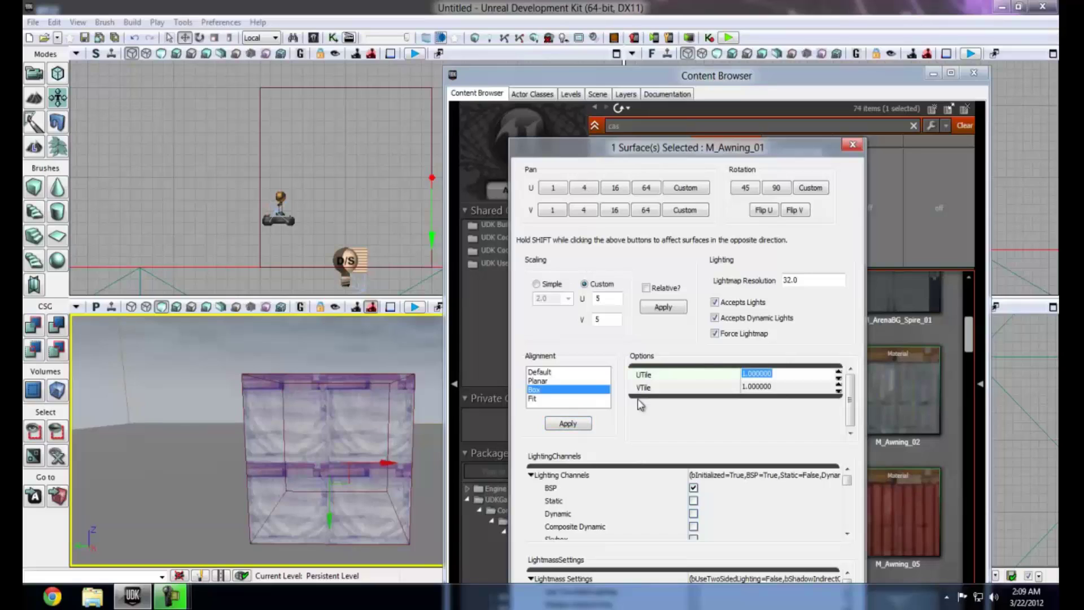
text(2)
key(Tab)
text(2)
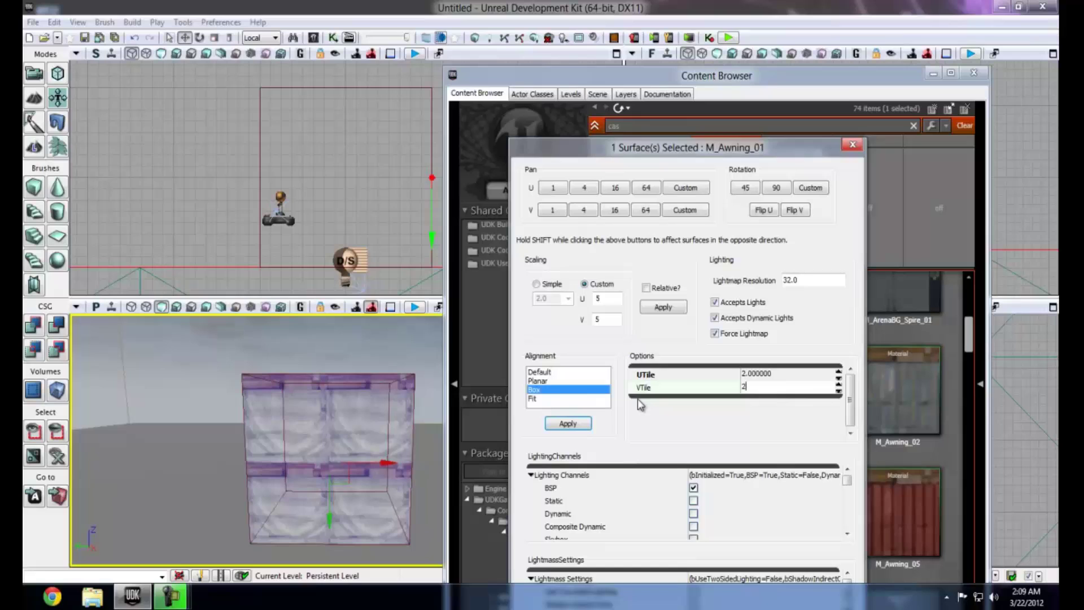
key(Return)
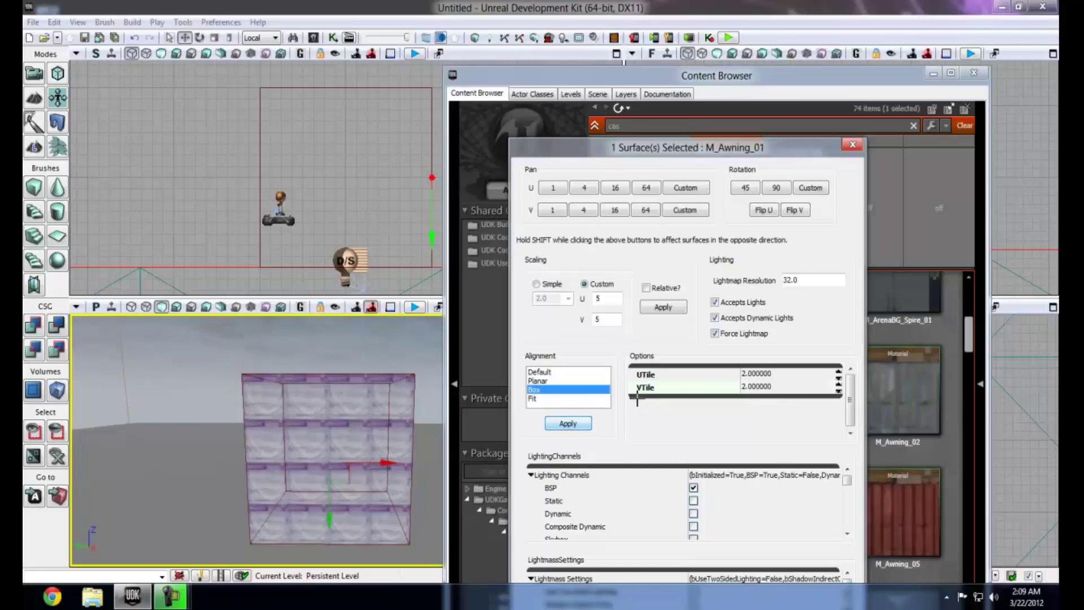
Step: Inspect the tiled awning face and apply the Default alignment to it
right_drag(328, 452, 360, 478)
key(w)
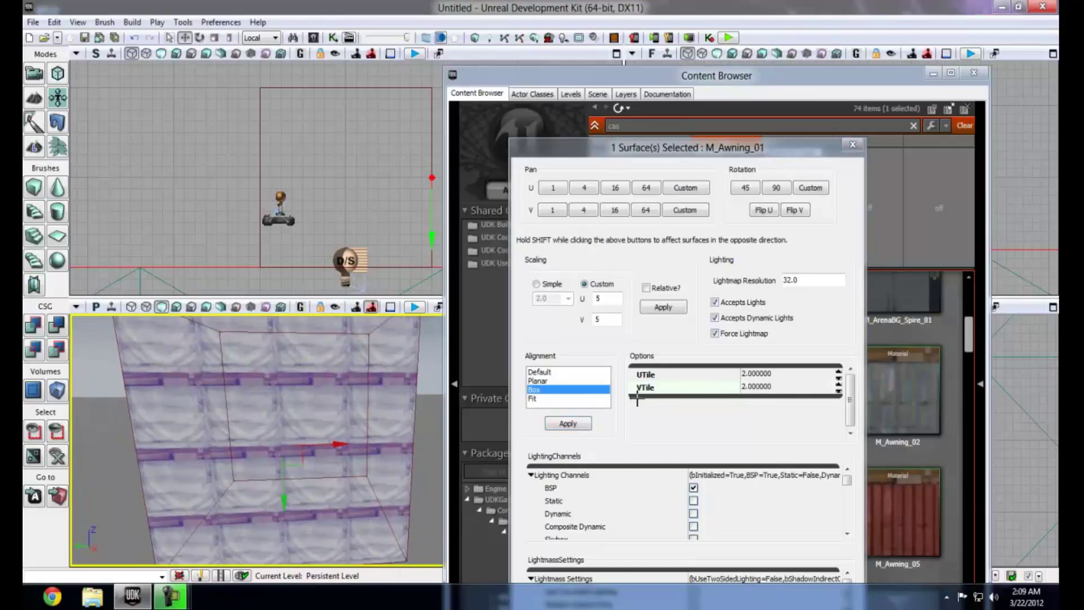
key(Down)
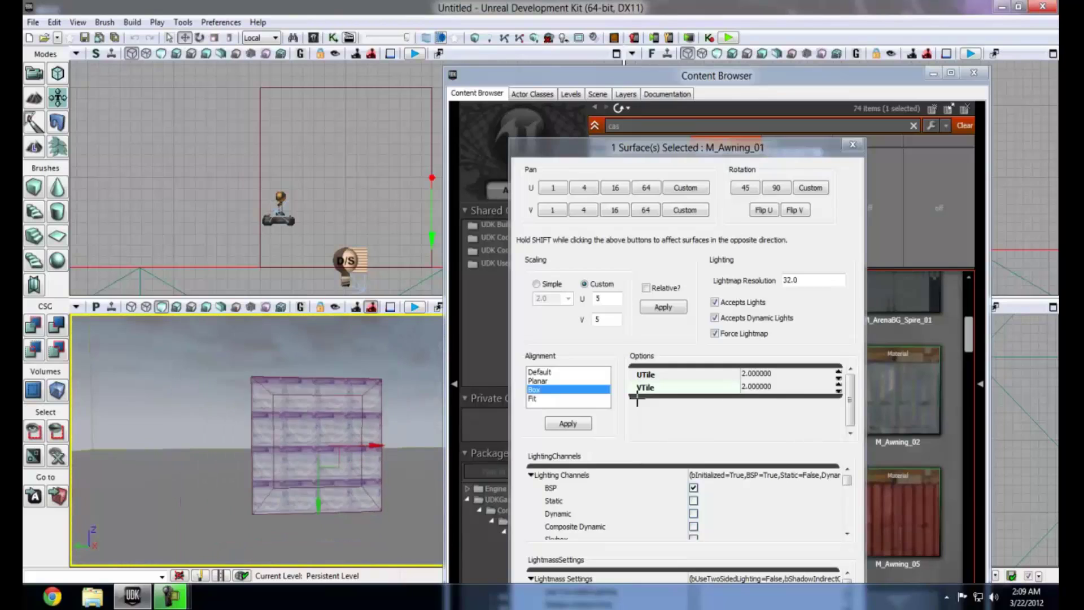
right_drag(637, 401, 638, 400)
click(638, 399)
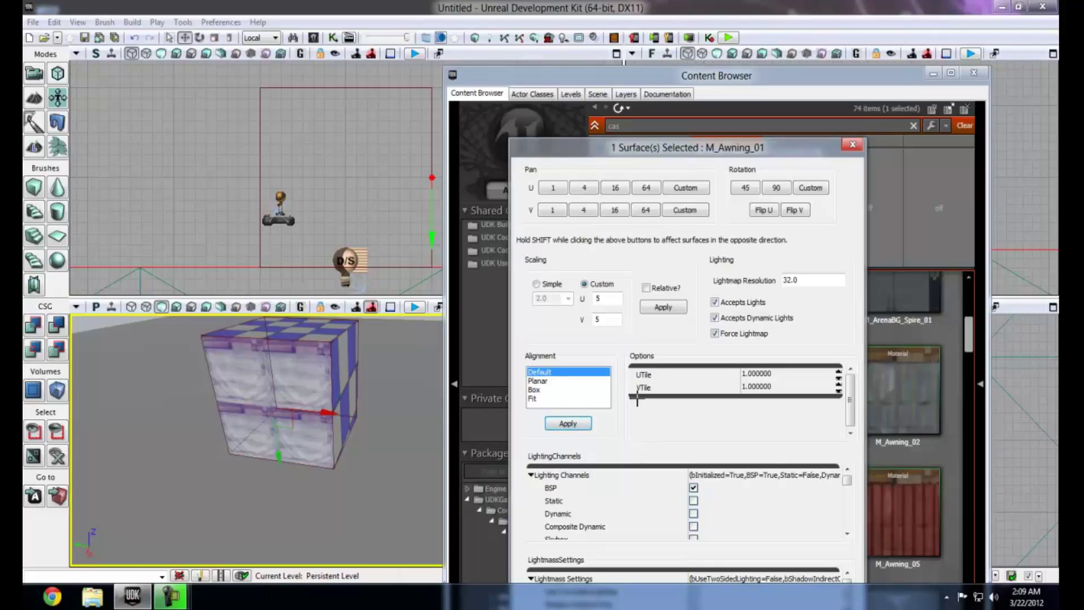
Step: Close Surface Properties and apply the M_Awning_02 material to the checkered side face adjoining the M_Awning_01 face
right_drag(637, 398, 638, 400)
drag(927, 402, 930, 406)
drag(638, 405, 378, 418)
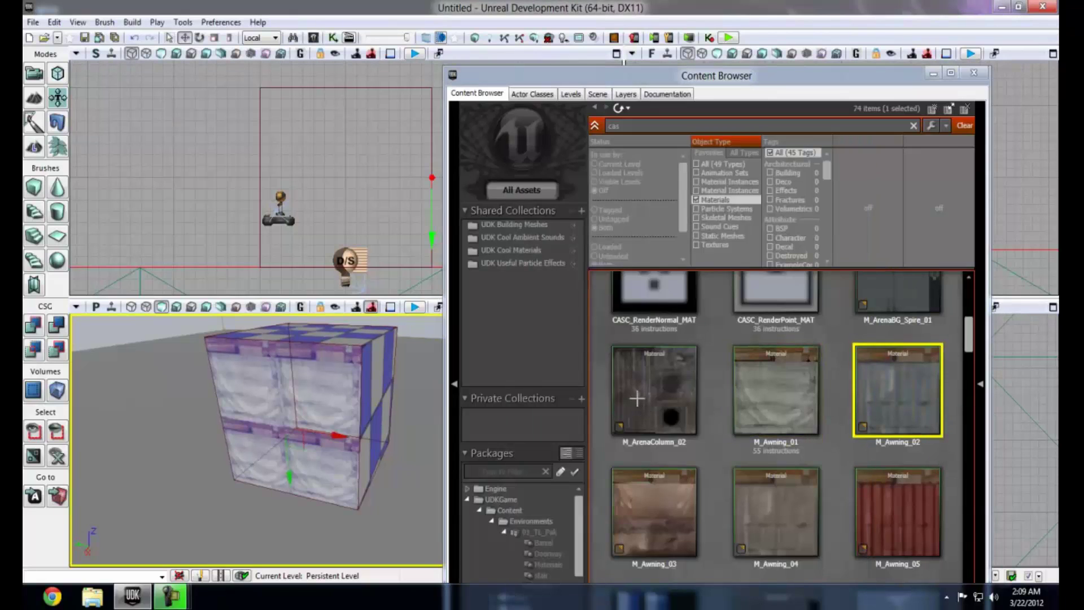
right_drag(637, 399, 637, 398)
key(Up)
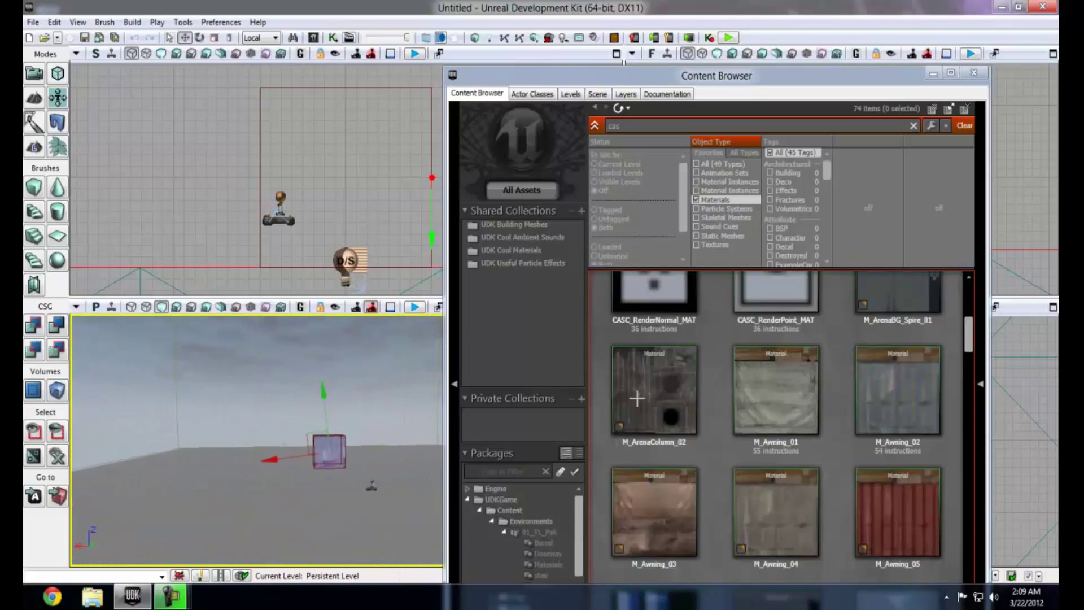
key(Up)
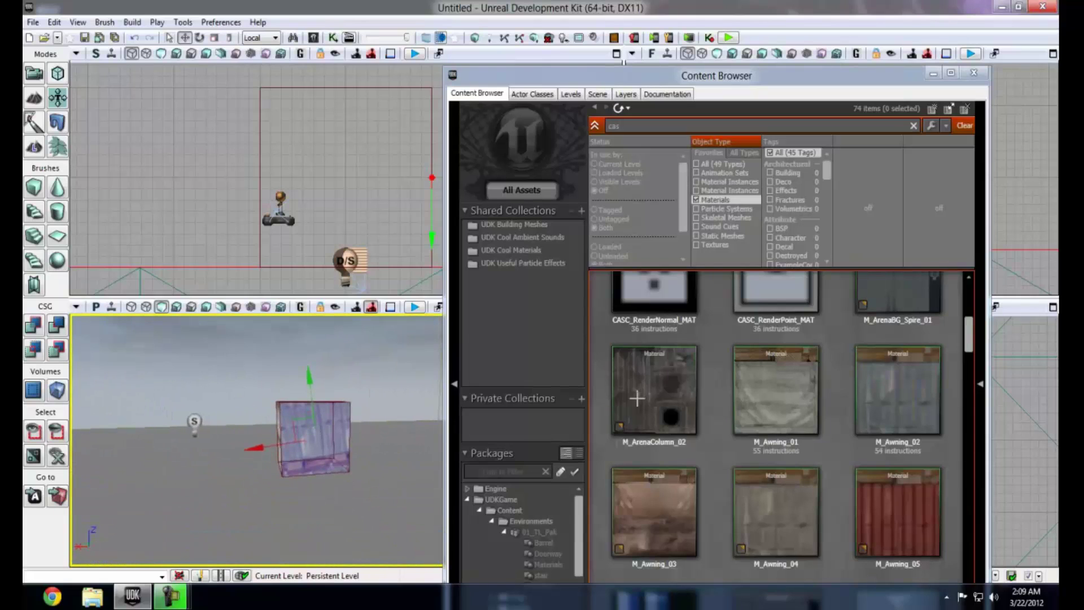
Step: Apply the M_Awning_03 material to the remaining checkered side face beside the M_Awning_01 face and open its Surface Properties
right_drag(637, 398, 638, 398)
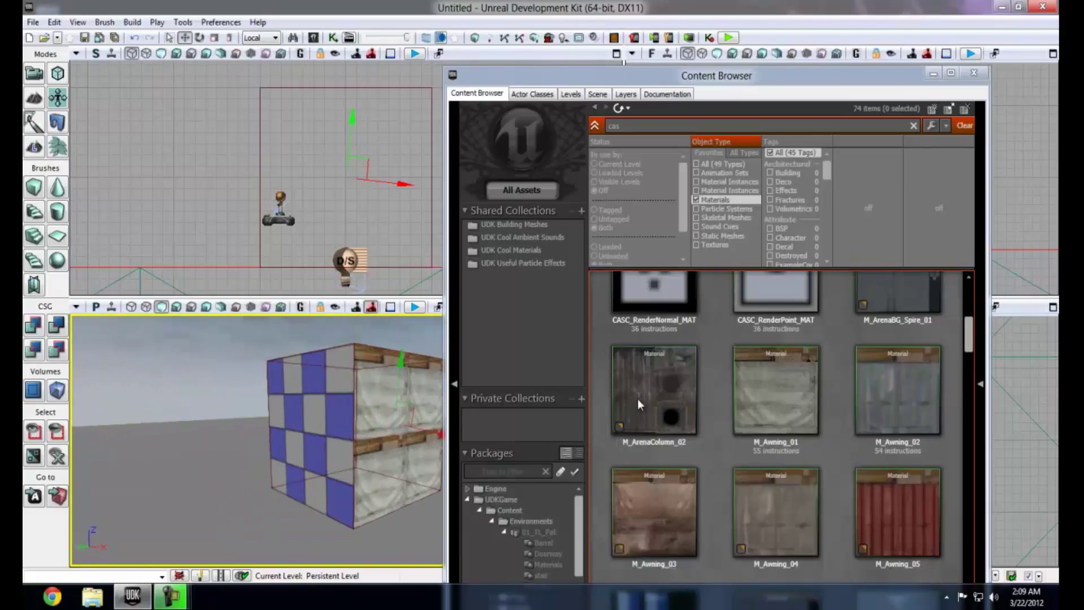
mouse_move(669, 492)
mouse_down()
mouse_move(638, 400)
mouse_move(311, 434)
mouse_up()
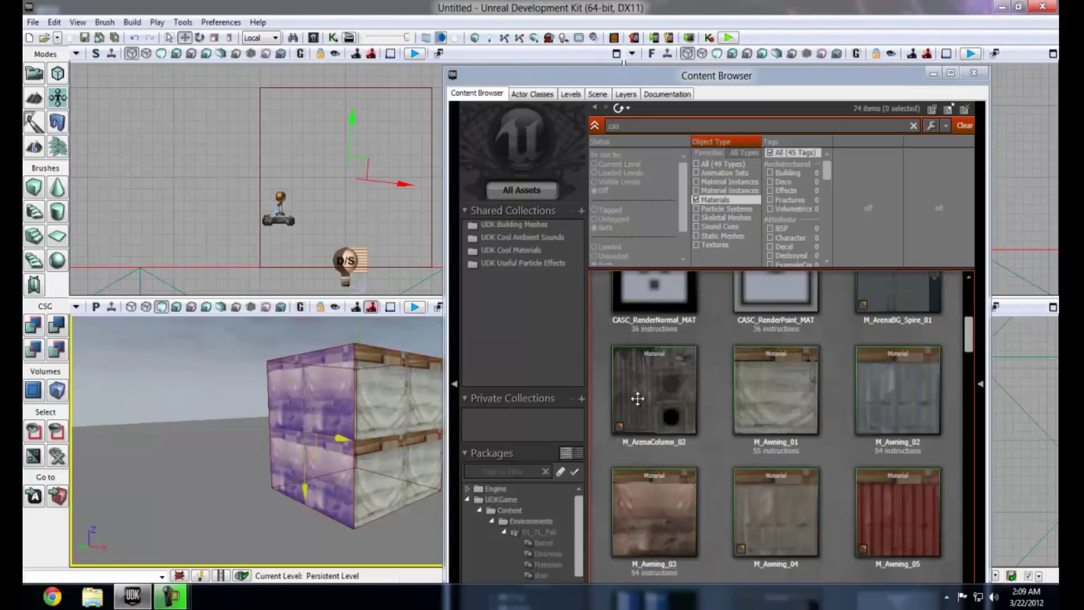
right_click(324, 398)
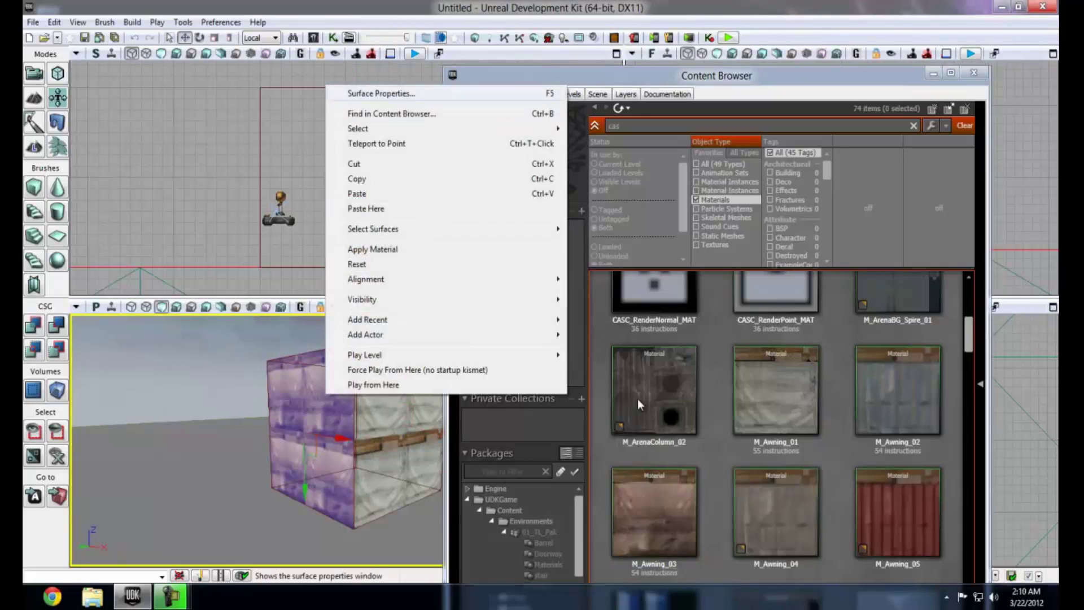
click(376, 92)
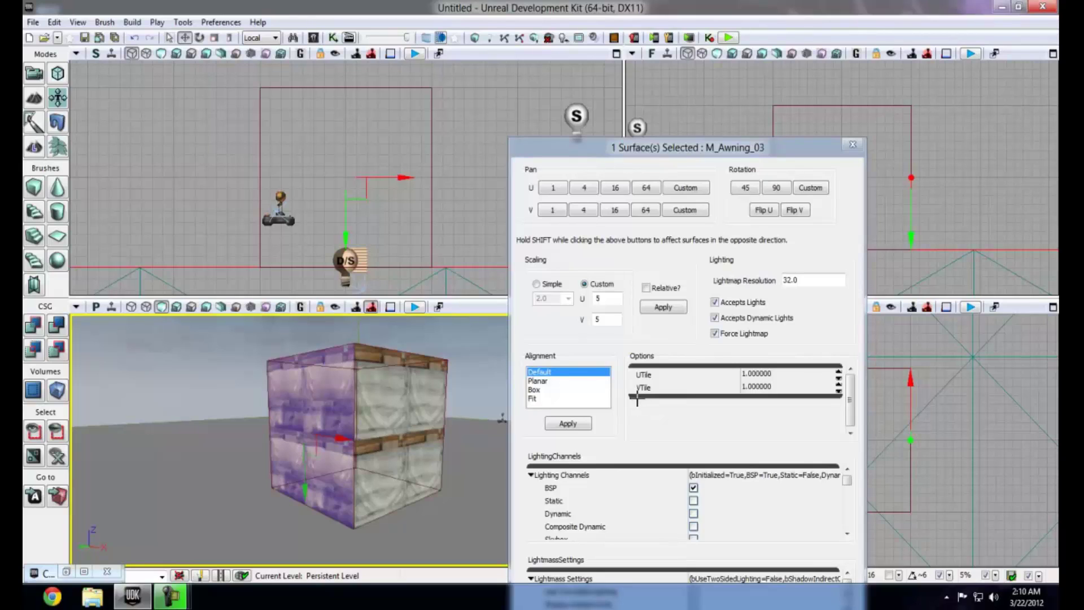
Step: Select the M_Awning_01 face and compare the Box and Fit alignment options, ending on Fit
click(400, 423)
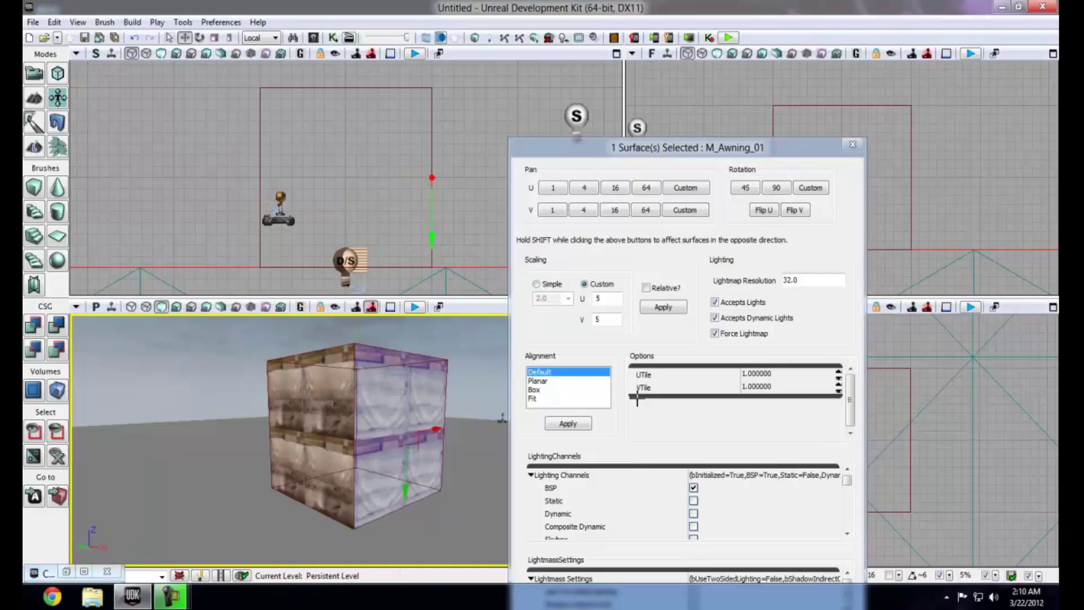
click(534, 399)
click(534, 390)
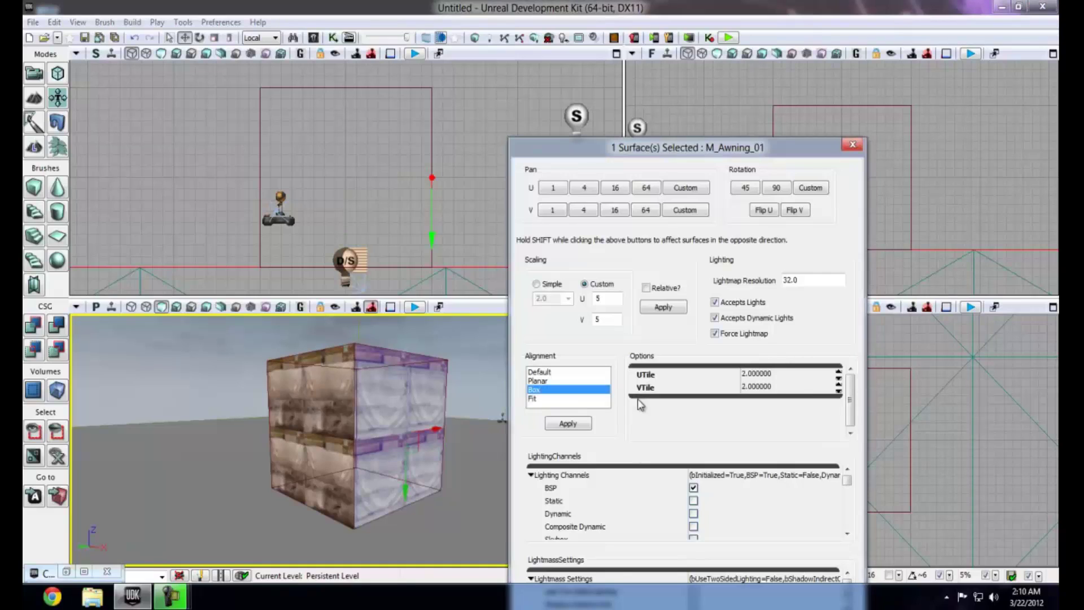
click(533, 399)
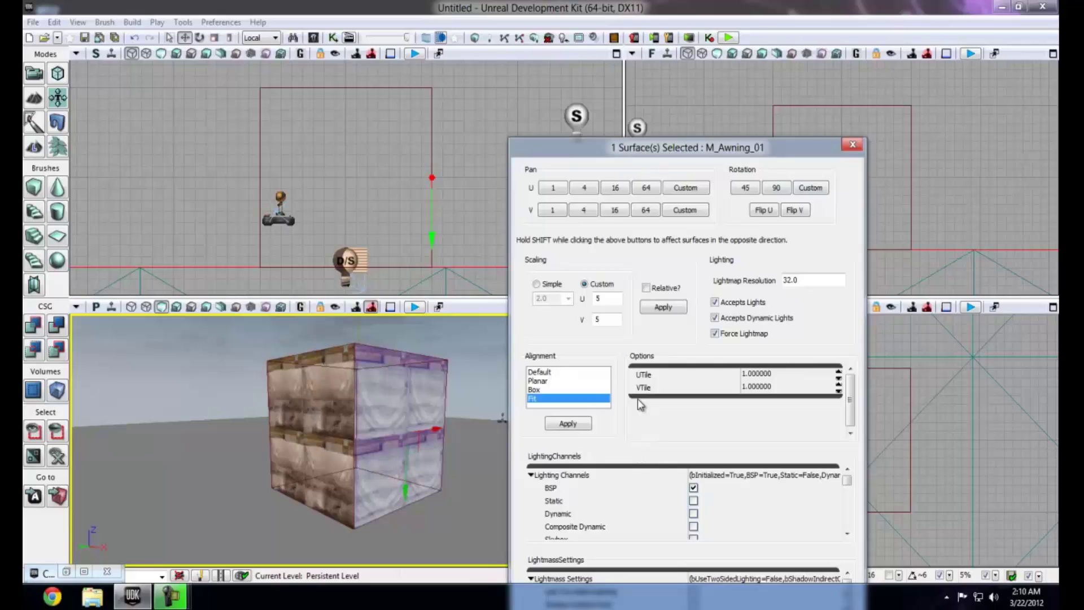
Step: Look through the face's LightingChannels and LightmassSettings, and close Surface Properties
mouse_move(688, 147)
mouse_down()
mouse_move(724, 90)
mouse_move(702, 51)
mouse_up()
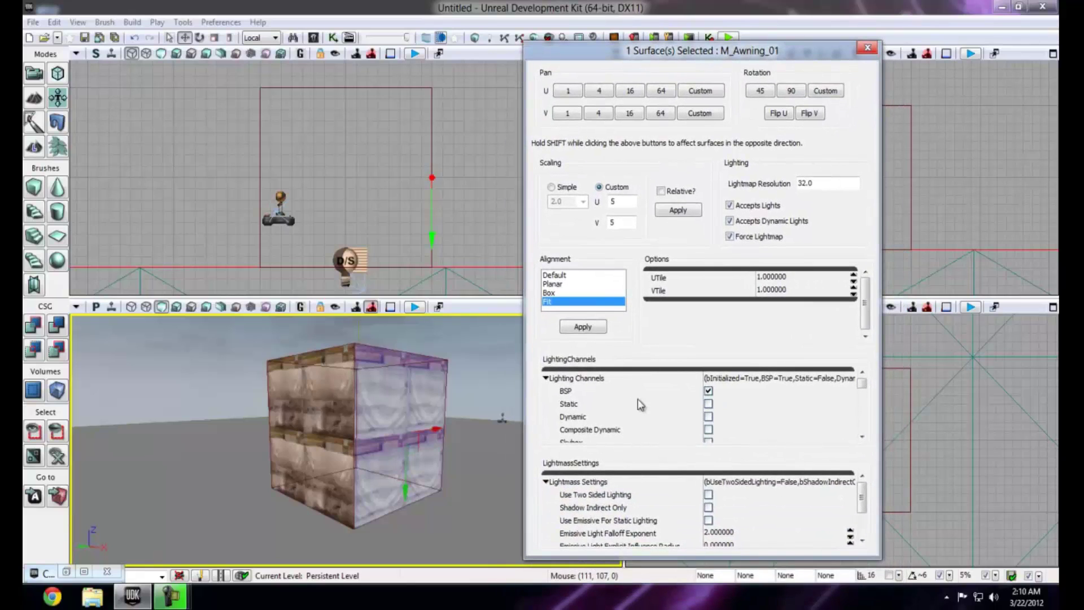
mouse_move(862, 497)
mouse_down()
mouse_move(862, 521)
mouse_move(862, 496)
mouse_up()
scroll(640, 403, down, 10)
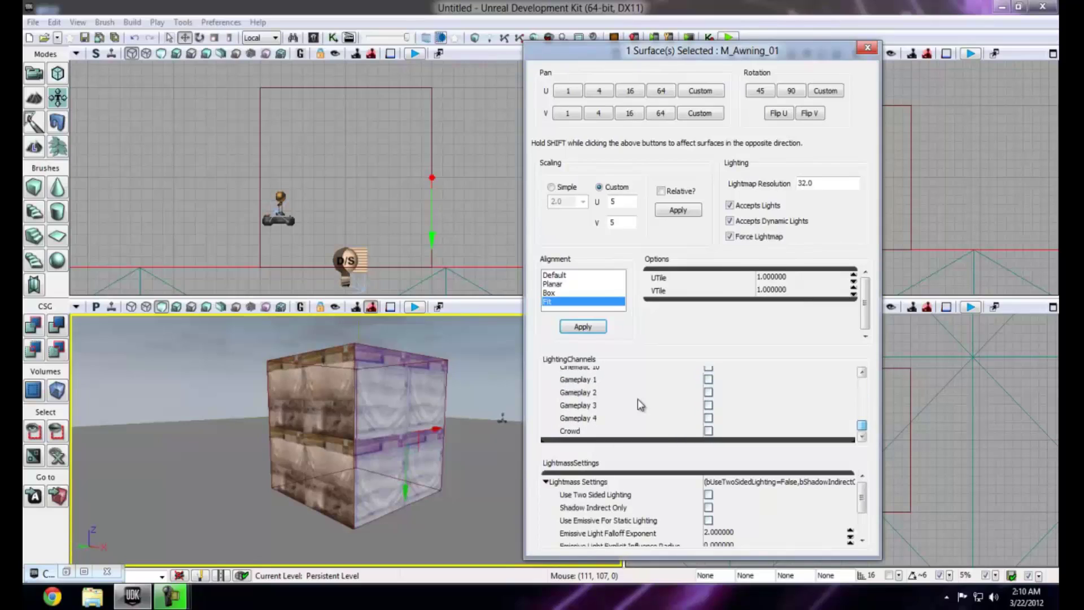
scroll(640, 404, up, 10)
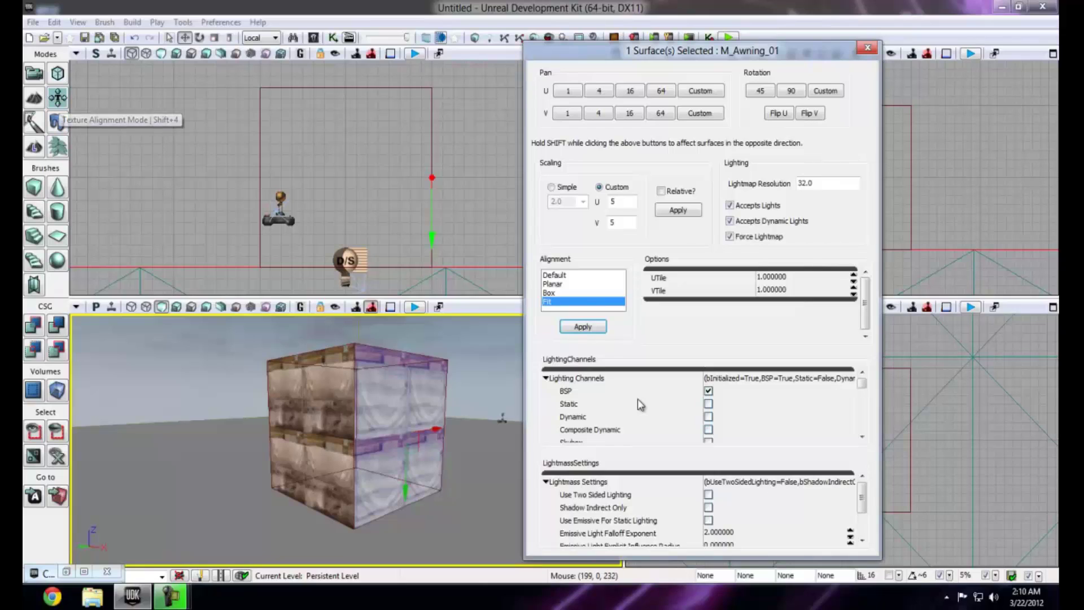
key(Escape)
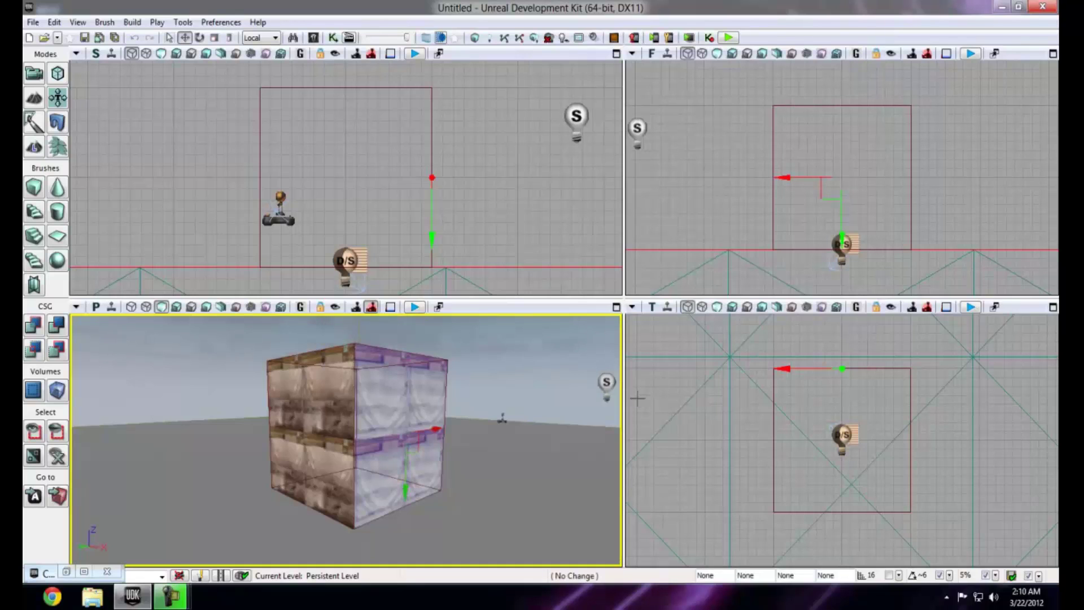
Step: Switch the perspective viewport to Lit mode with the cube seen from above
right_click(332, 398)
click(395, 407)
right_drag(395, 406, 397, 385)
right_drag(639, 399, 638, 398)
key(Down)
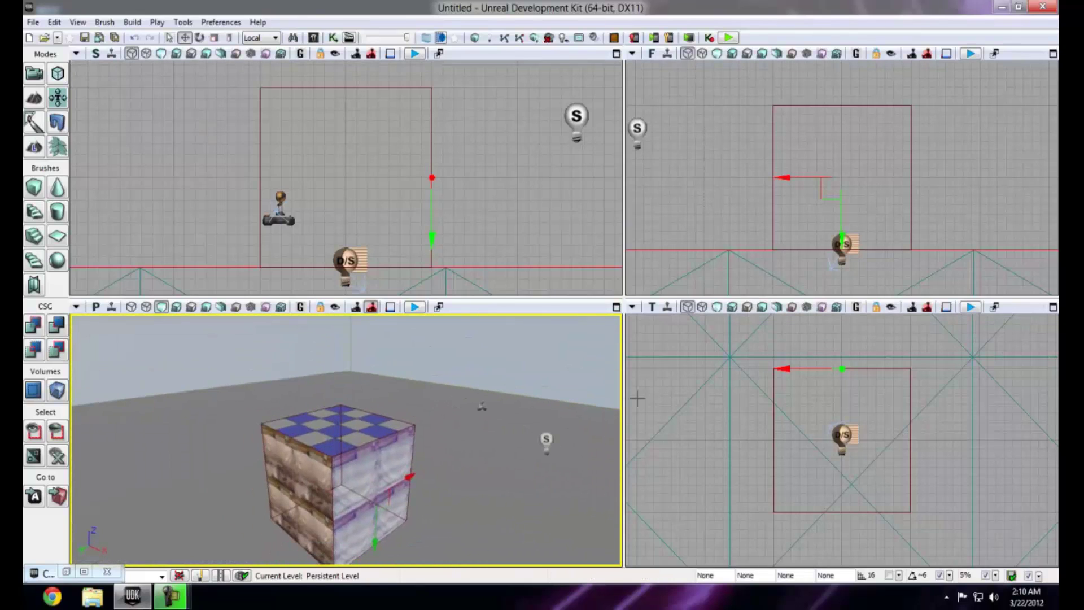
click(177, 307)
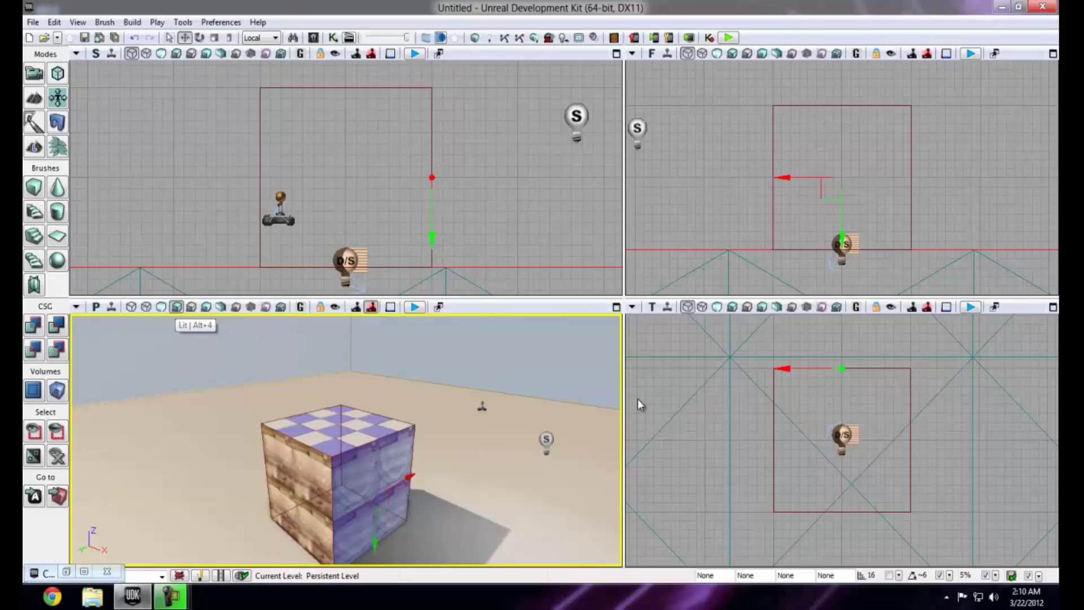